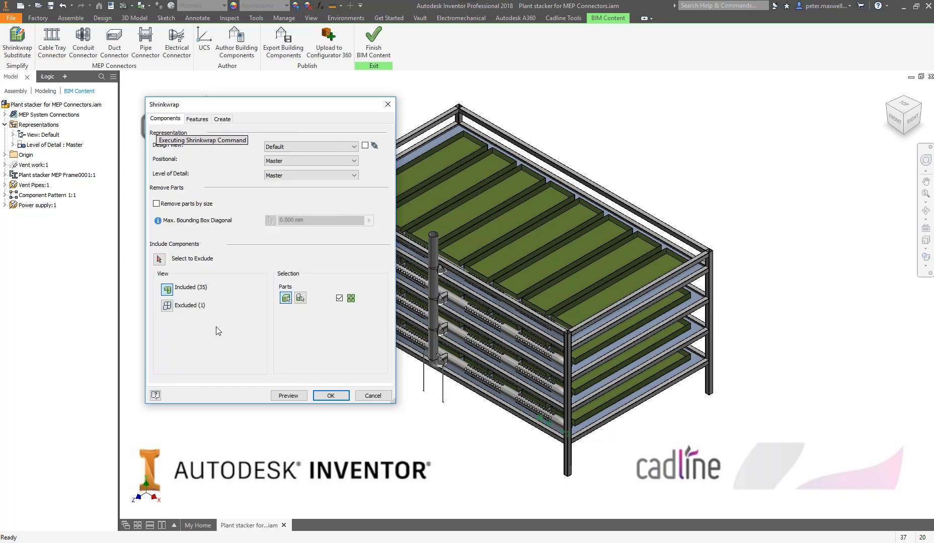
Create the shrinkwrap substitute of the plant stacker assembly using the color override from the source component.
{"action": "left_click", "coordinate": [222, 119]}
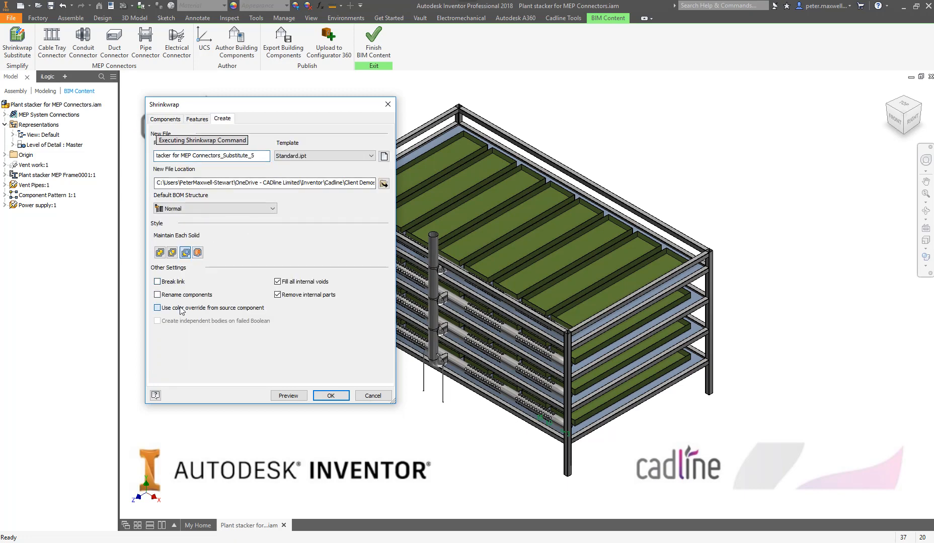
{"action": "left_click", "coordinate": [157, 307]}
{"action": "left_click", "coordinate": [327, 397]}
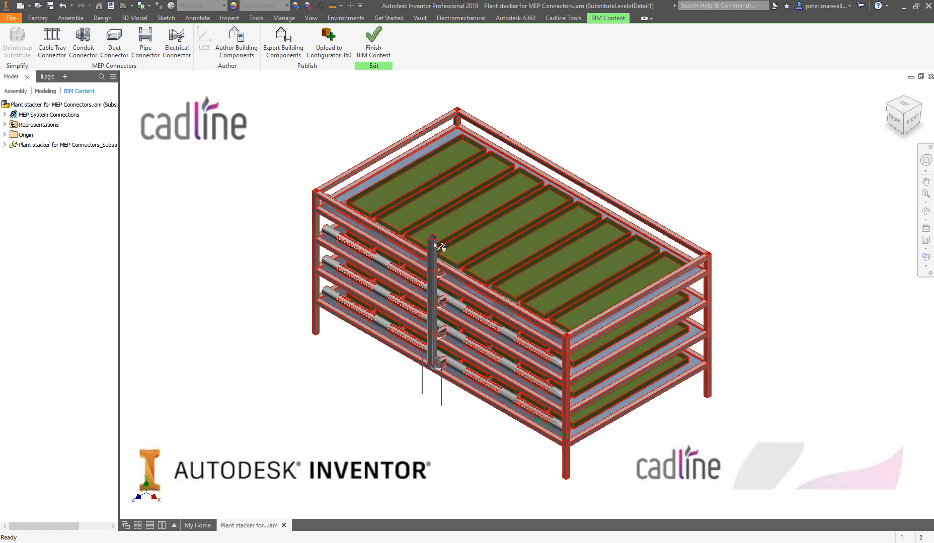
Start a duct connector with a circular shape and select the inner top edge of the vertical vent pipe.
{"action": "left_click", "coordinate": [119, 44]}
{"action": "scroll", "coordinate": [438, 250], "scroll_direction": "up", "scroll_amount": 3}
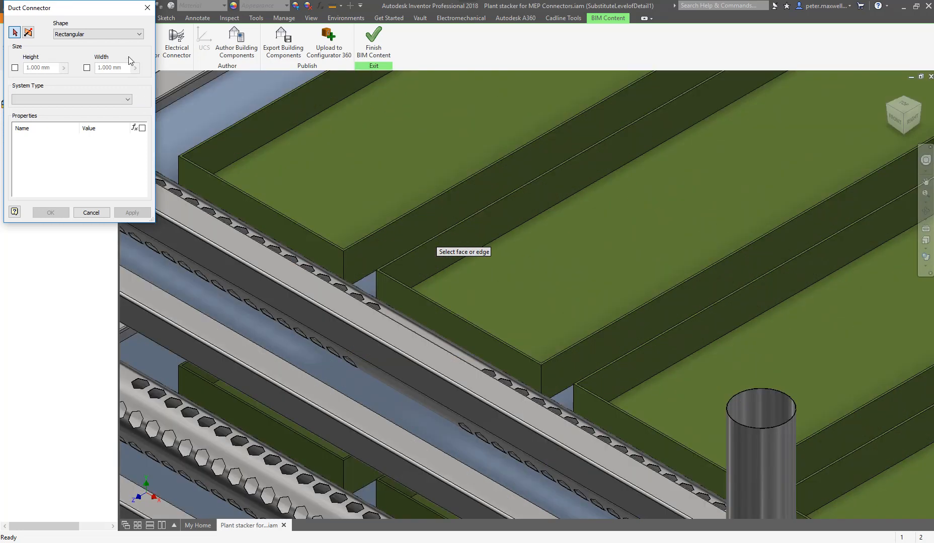
{"action": "left_click", "coordinate": [81, 33]}
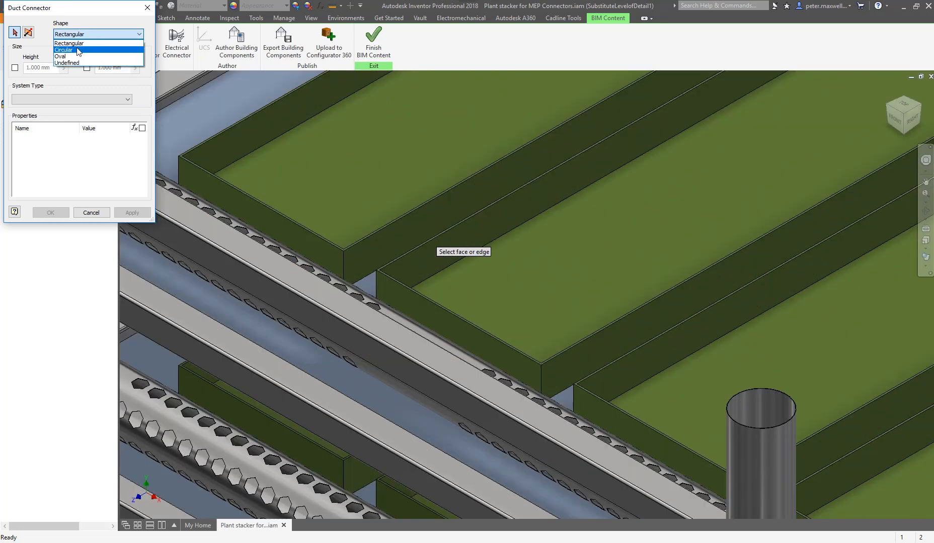
{"action": "left_click", "coordinate": [78, 49]}
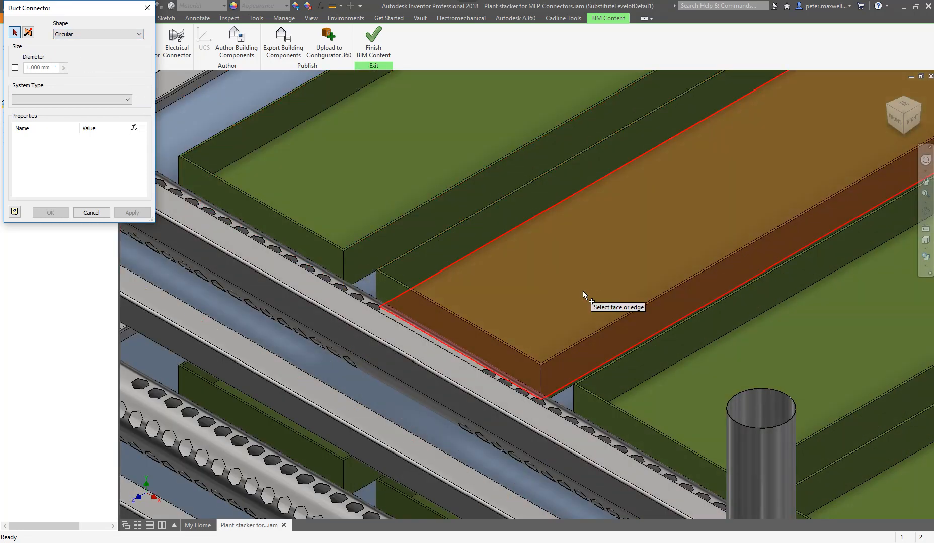
{"action": "scroll", "coordinate": [593, 297], "scroll_direction": "down", "scroll_amount": 3}
{"action": "scroll", "coordinate": [664, 342], "scroll_direction": "up", "scroll_amount": 3}
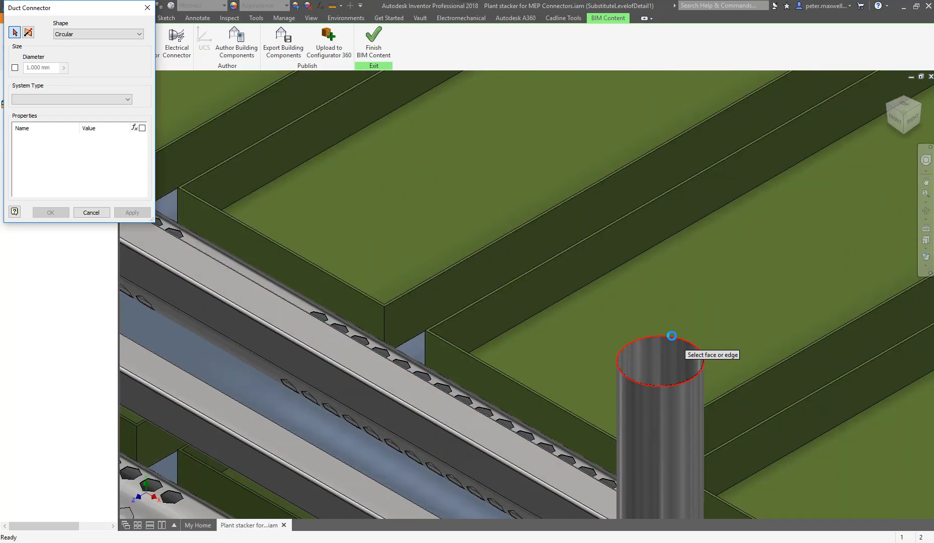
{"action": "scroll", "coordinate": [672, 335], "scroll_direction": "up", "scroll_amount": 2}
{"action": "left_click", "coordinate": [671, 336]}
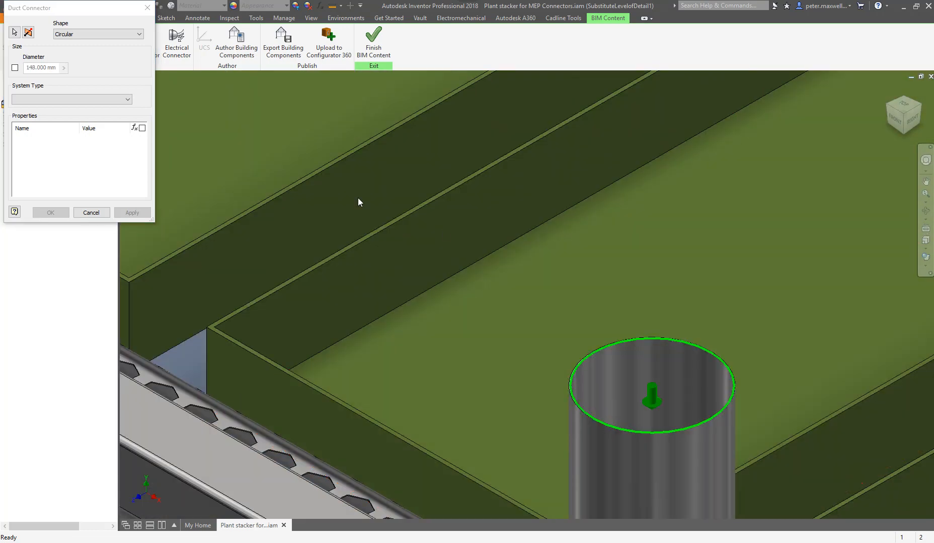
Reselect the duct connector's reference as the outer top edge of the vertical vent pipe.
{"action": "scroll", "coordinate": [359, 201], "scroll_direction": "down", "scroll_amount": 4}
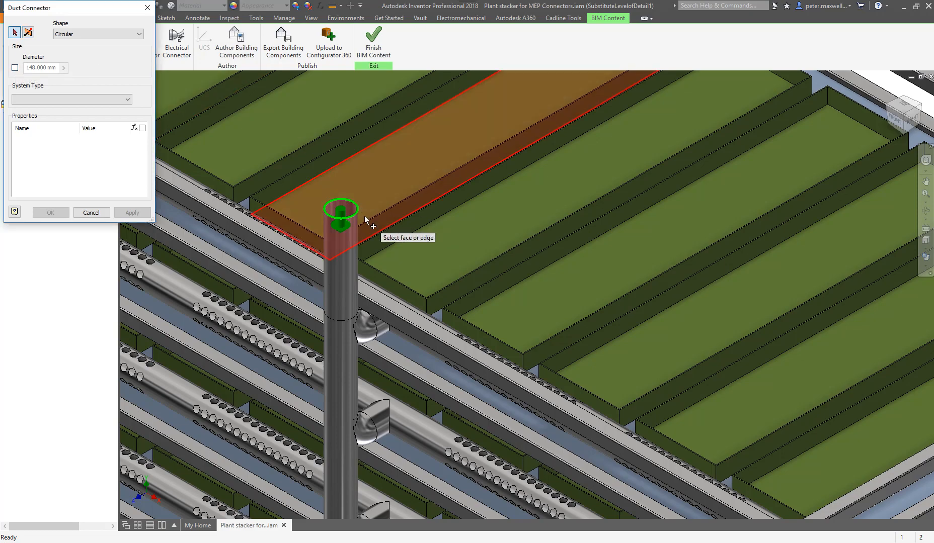
{"action": "scroll", "coordinate": [355, 204], "scroll_direction": "up", "scroll_amount": 5}
{"action": "scroll", "coordinate": [352, 199], "scroll_direction": "up", "scroll_amount": 4}
{"action": "left_click", "coordinate": [277, 241]}
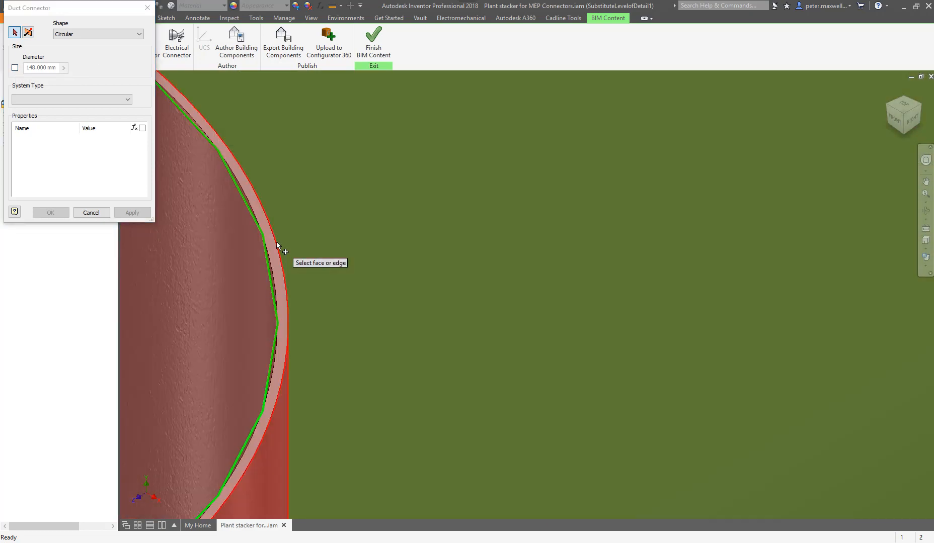
{"action": "scroll", "coordinate": [386, 213], "scroll_direction": "down", "scroll_amount": 3}
{"action": "scroll", "coordinate": [425, 205], "scroll_direction": "down", "scroll_amount": 10}
{"action": "scroll", "coordinate": [442, 198], "scroll_direction": "up", "scroll_amount": 3}
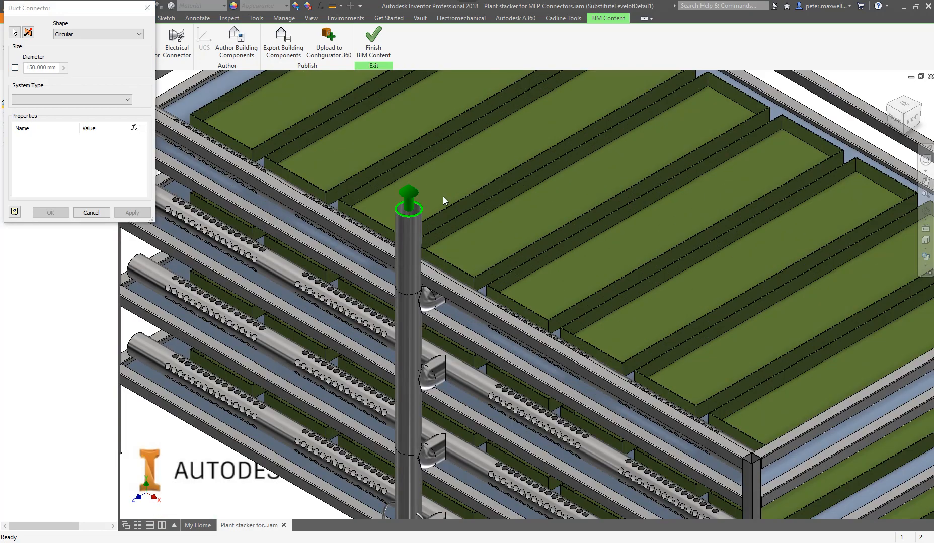
{"action": "scroll", "coordinate": [443, 196], "scroll_direction": "down", "scroll_amount": 3}
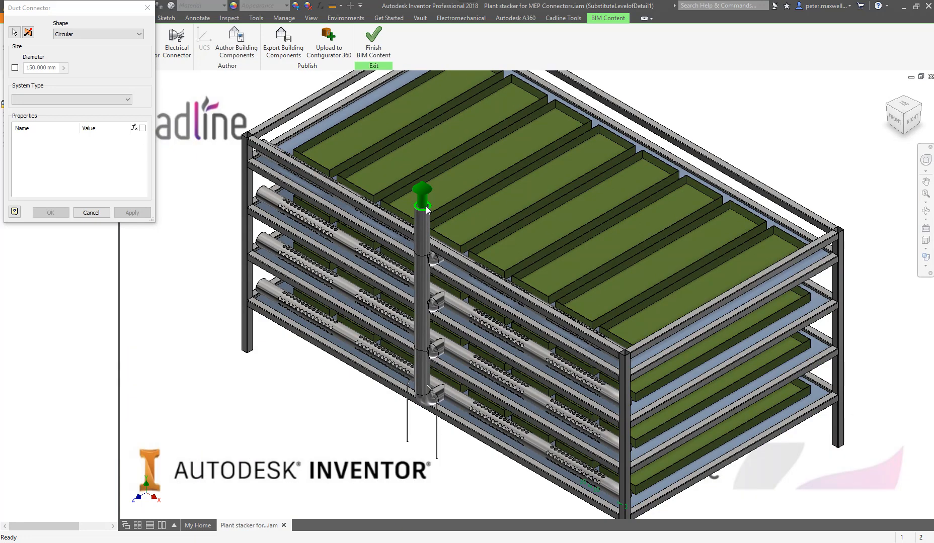
Set the duct connector's system type to Supply and enlarge the dialog to show its full property list.
{"action": "left_click", "coordinate": [113, 99]}
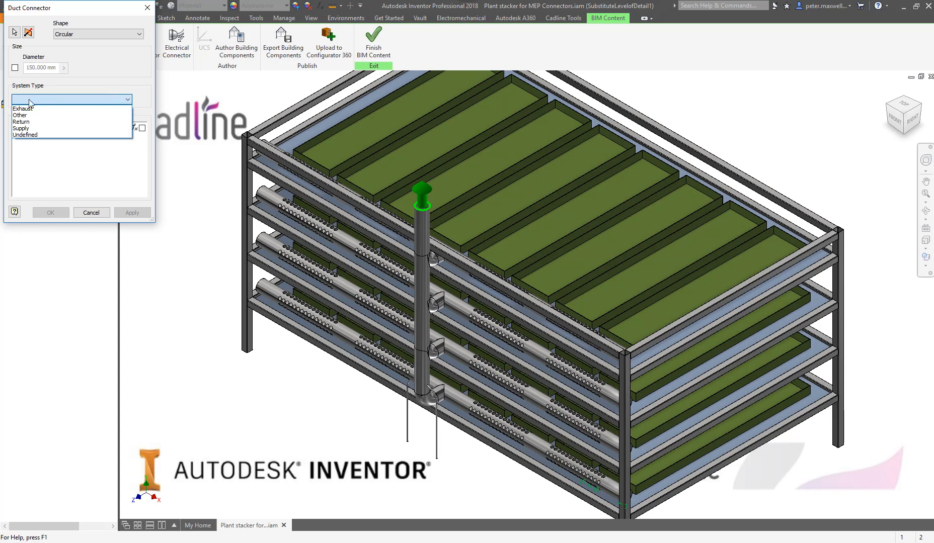
{"action": "left_click", "coordinate": [27, 128]}
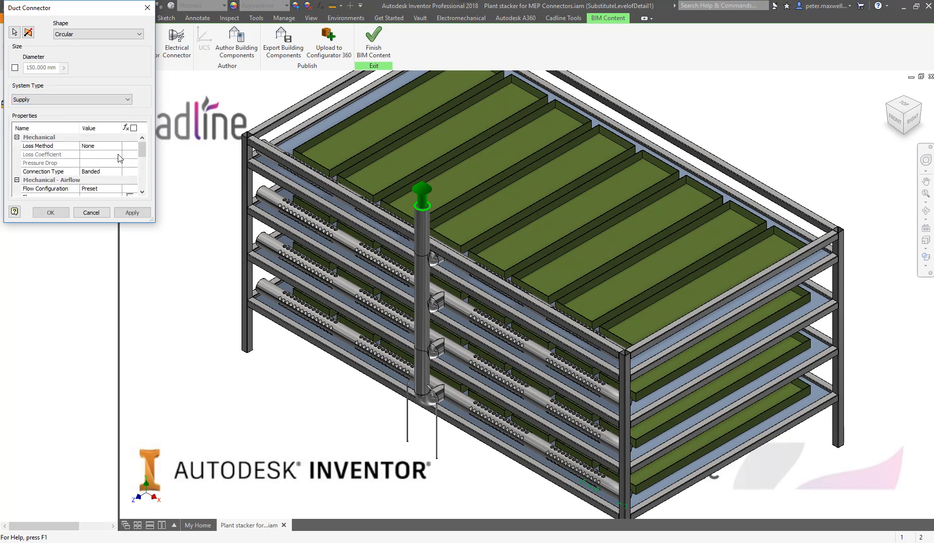
{"action": "left_click_drag", "start_coordinate": [153, 222], "coordinate": [269, 305]}
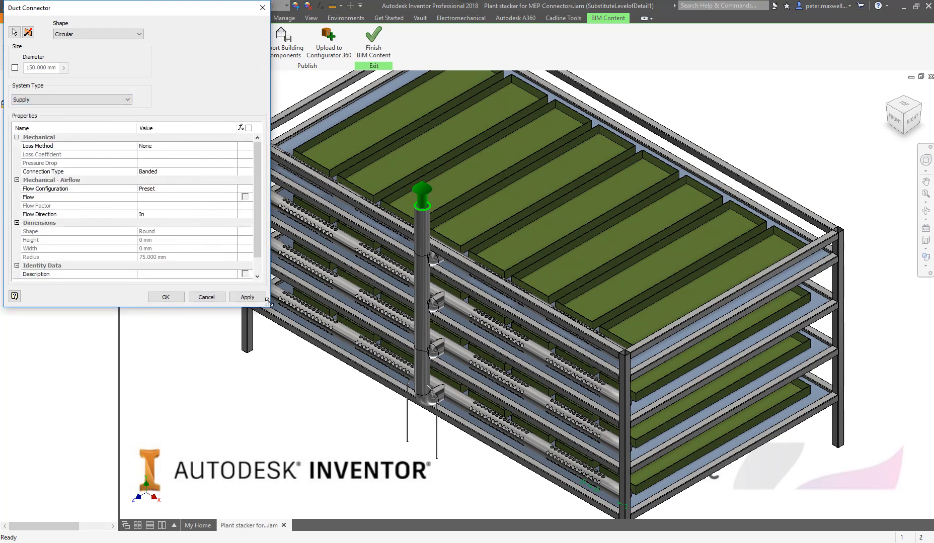
Try Coefficient as the duct connector's loss method.
{"action": "left_click", "coordinate": [214, 154]}
{"action": "left_click", "coordinate": [214, 147]}
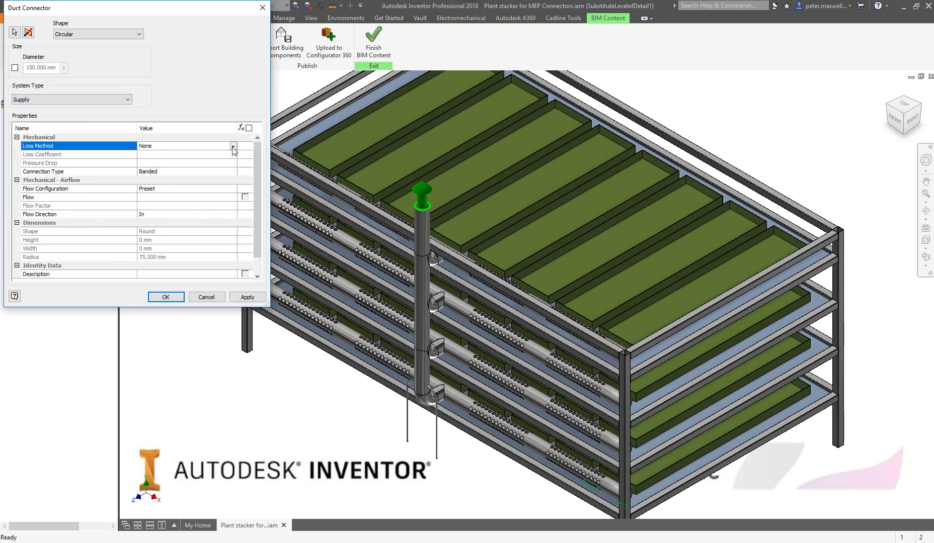
{"action": "left_click", "coordinate": [233, 147]}
{"action": "left_click", "coordinate": [166, 162]}
{"action": "left_click", "coordinate": [168, 164]}
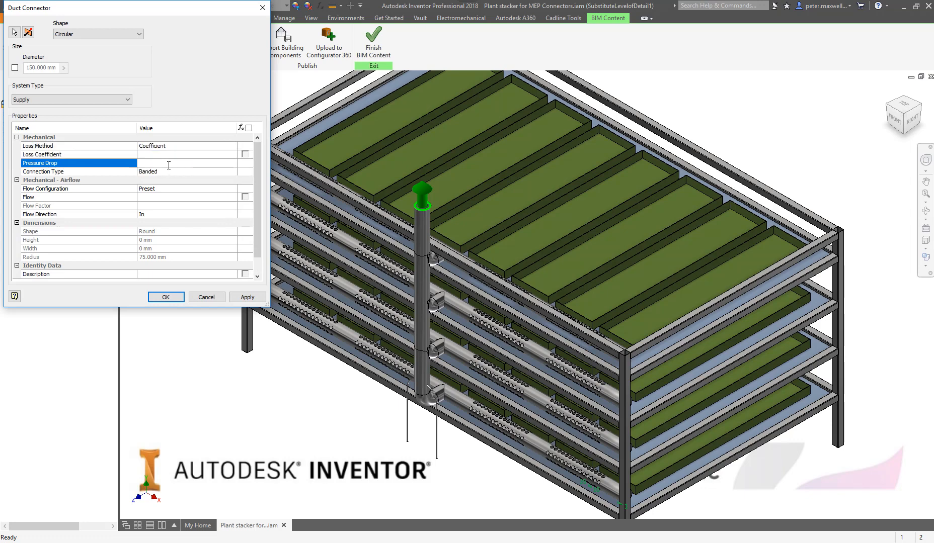
{"action": "left_click", "coordinate": [174, 154]}
Set the duct connector's loss method to Specific Loss with a pressure drop of 5 Pa.
{"action": "left_click", "coordinate": [221, 148]}
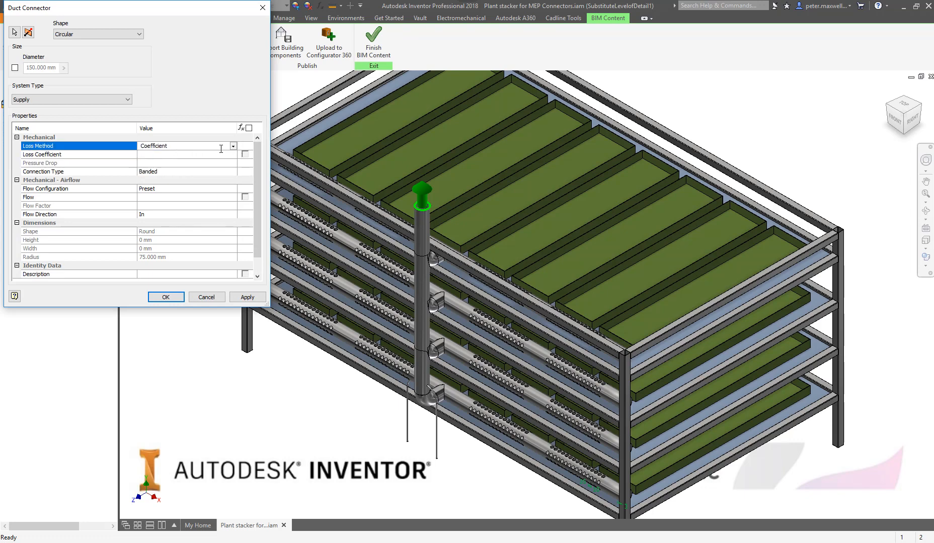
{"action": "left_click", "coordinate": [233, 147]}
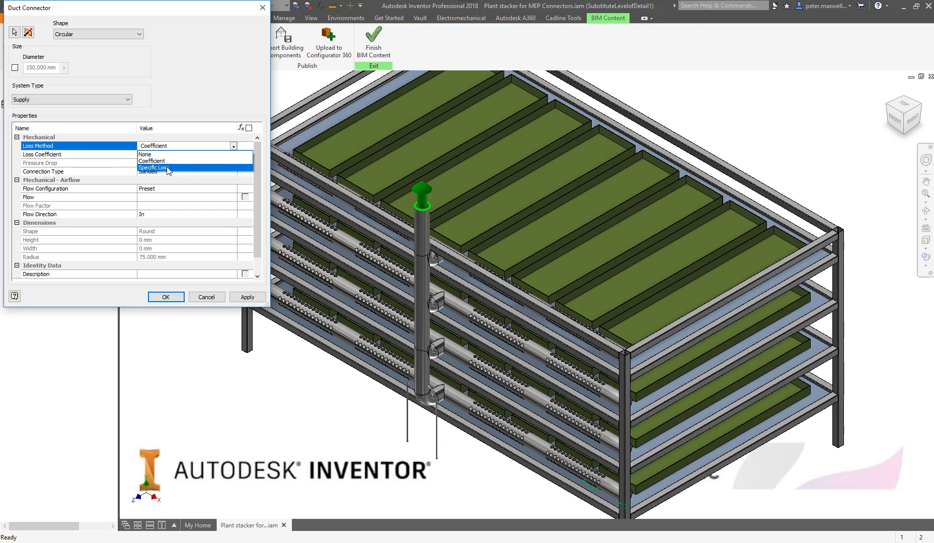
{"action": "left_click", "coordinate": [159, 167]}
{"action": "left_click", "coordinate": [160, 163]}
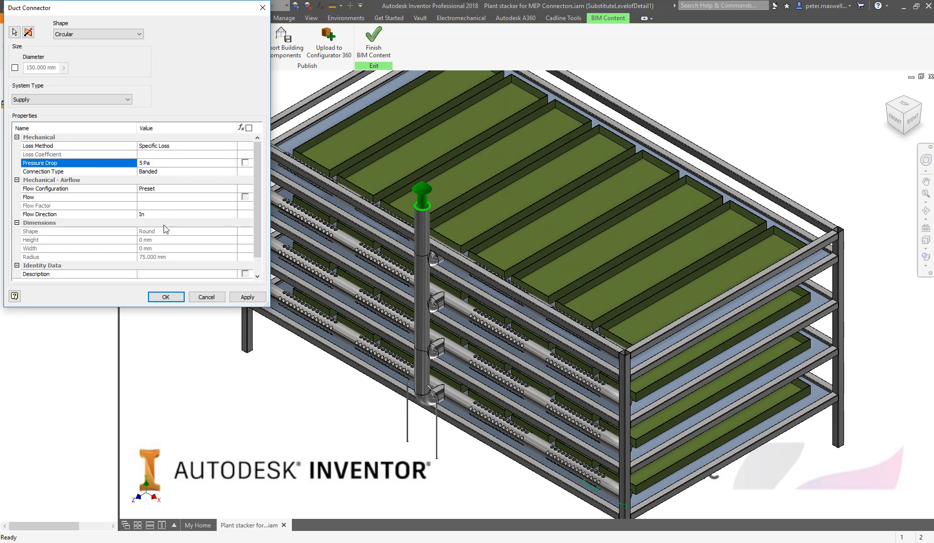
Set the duct connector's flow to 53 ft^3/min, describe it as "Vent for plants", and create the connector.
{"action": "left_click", "coordinate": [203, 197]}
{"action": "type", "text": "53"}
{"action": "key", "text": "Return"}
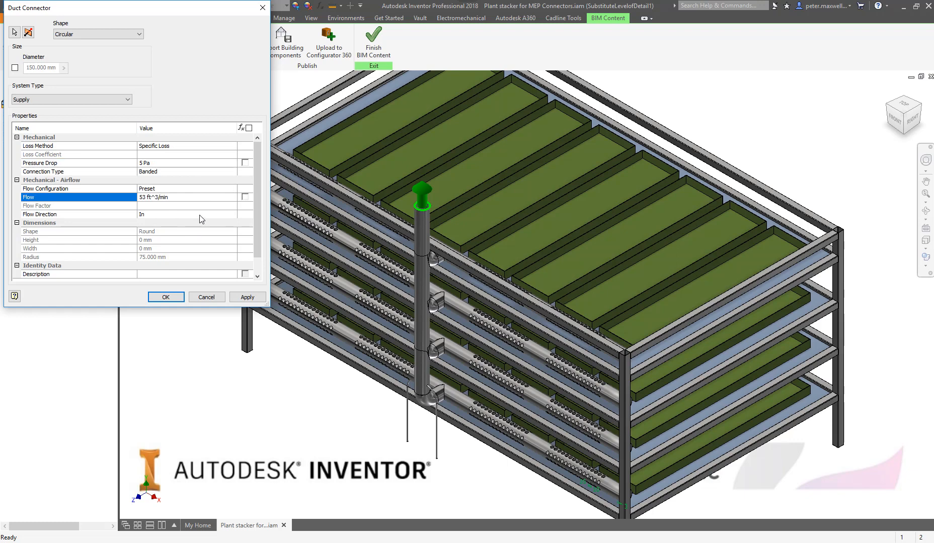
{"action": "left_click", "coordinate": [167, 275]}
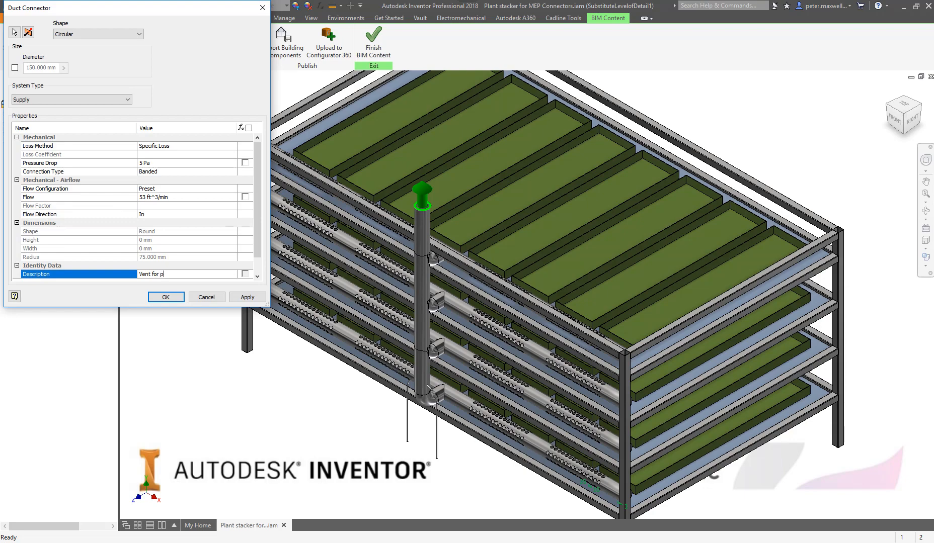
{"action": "type", "text": "Vent for plants"}
{"action": "left_click", "coordinate": [173, 299]}
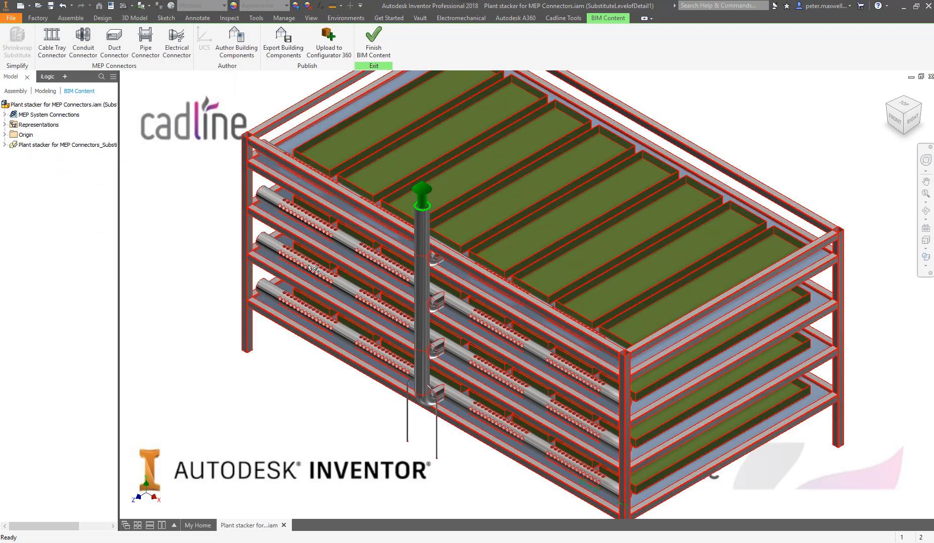
Start a circular pipe connector on the lower end of the longer-hanging thin pipe beside the vent's base elbow.
{"action": "scroll", "coordinate": [308, 265], "scroll_direction": "down", "scroll_amount": 3}
{"action": "middle_click_drag", "start_coordinate": [308, 265], "coordinate": [288, 219]}
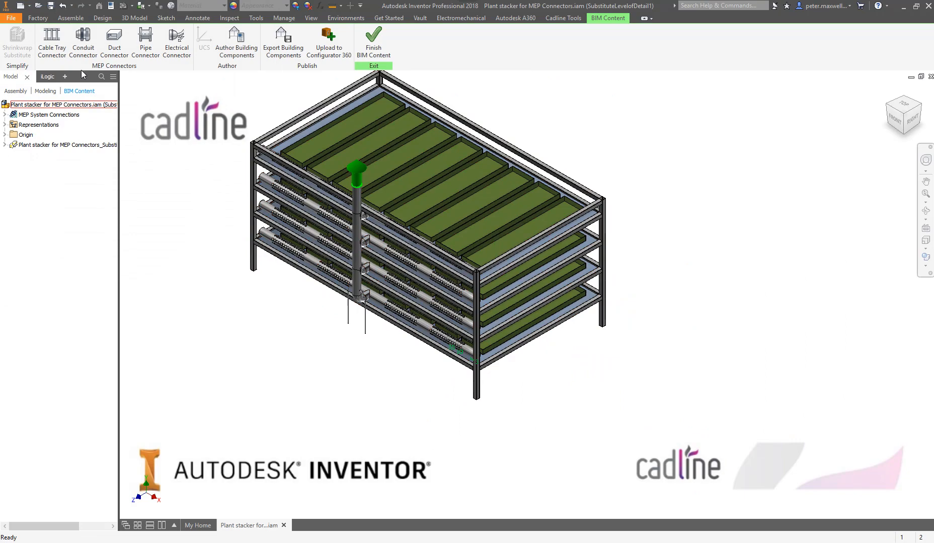
{"action": "left_click", "coordinate": [145, 40]}
{"action": "scroll", "coordinate": [375, 323], "scroll_direction": "up", "scroll_amount": 5}
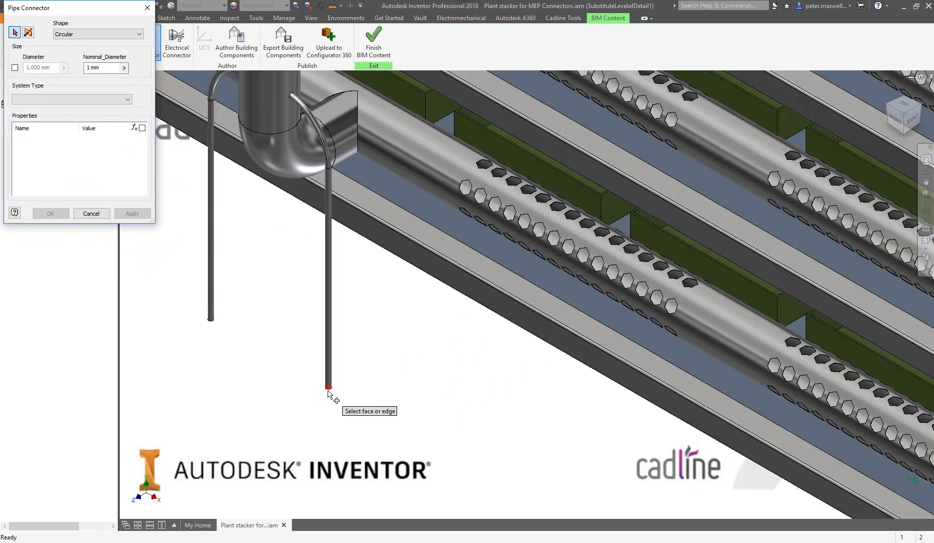
{"action": "left_click", "coordinate": [329, 390]}
{"action": "scroll", "coordinate": [326, 297], "scroll_direction": "down", "scroll_amount": 5}
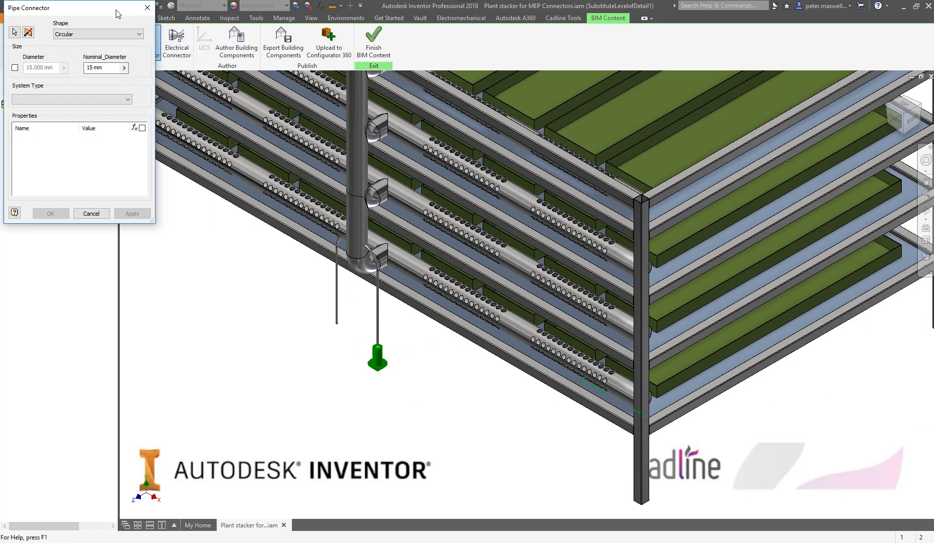
Set the pipe connector's system type to Domestic Cold Water and enlarge the dialog to show all properties.
{"action": "left_click_drag", "start_coordinate": [116, 9], "coordinate": [123, 61]}
{"action": "left_click", "coordinate": [80, 154]}
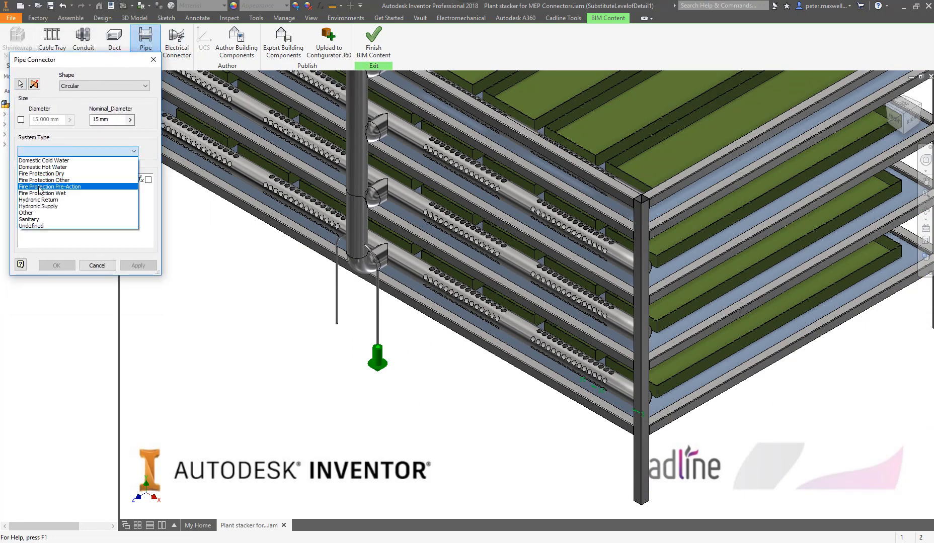
{"action": "left_click", "coordinate": [53, 161]}
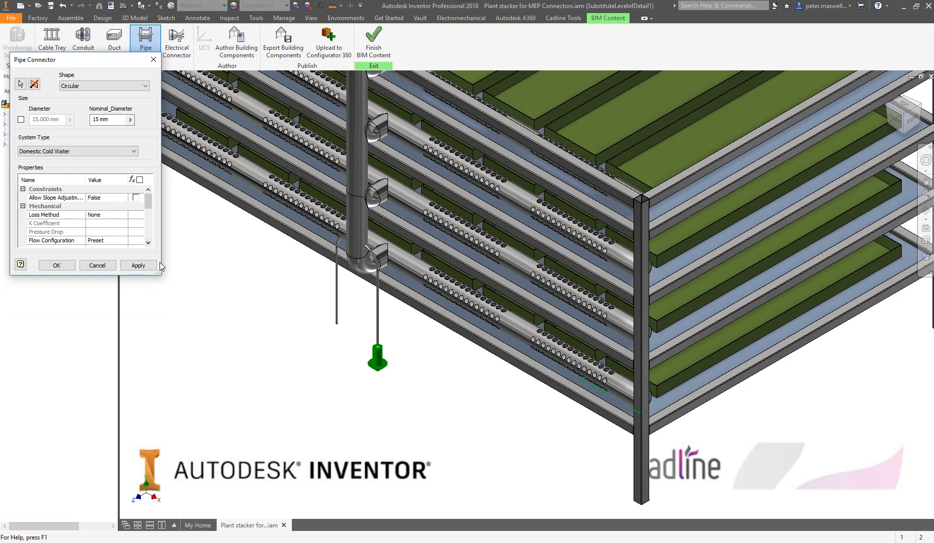
{"action": "left_click_drag", "start_coordinate": [159, 274], "coordinate": [291, 357]}
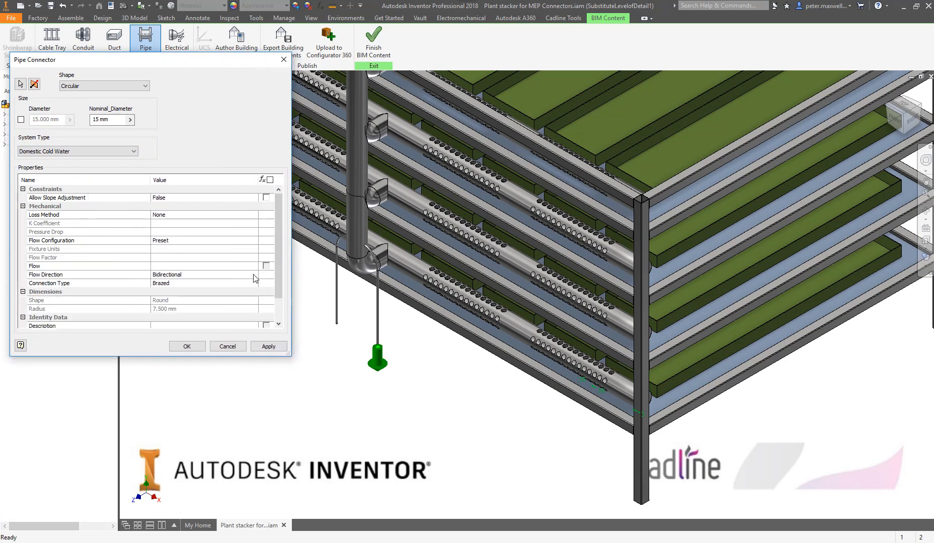
Set the pipe connector's connection type to Butt Welded and create the connector.
{"action": "left_click", "coordinate": [228, 282]}
{"action": "left_click", "coordinate": [254, 283]}
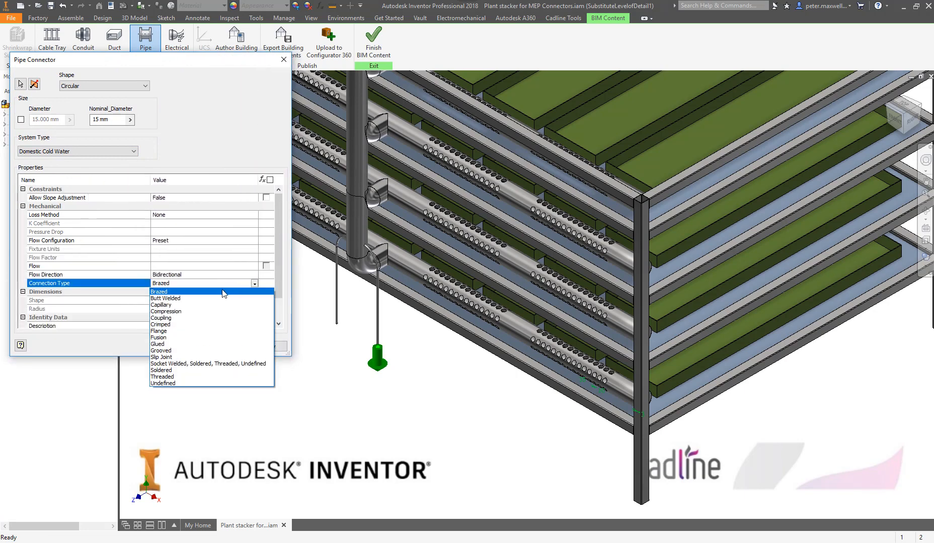
{"action": "left_click", "coordinate": [182, 299]}
{"action": "left_click", "coordinate": [187, 346]}
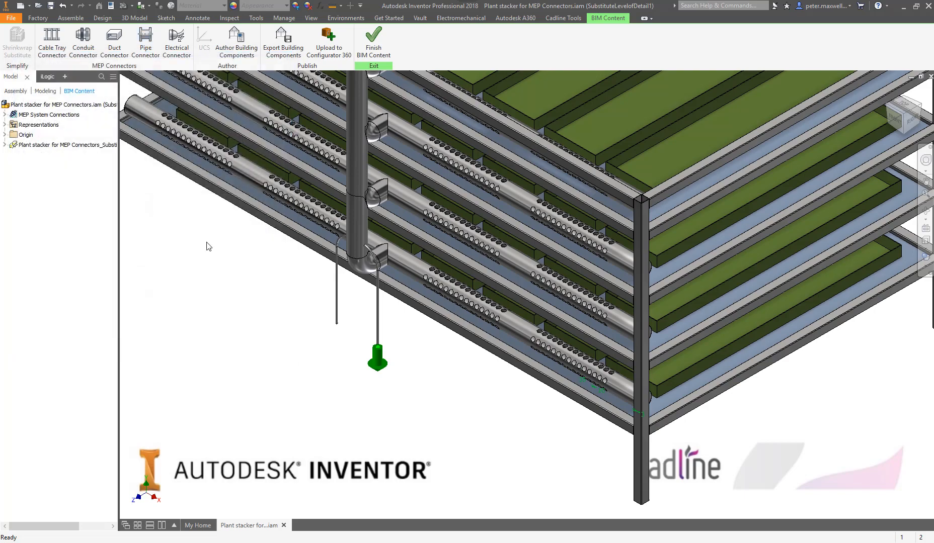
Open the vent's duct connector from the MEP System Connections for editing and review its full property list.
{"action": "middle_click_drag", "start_coordinate": [206, 246], "coordinate": [206, 304]}
{"action": "left_click", "coordinate": [5, 115]}
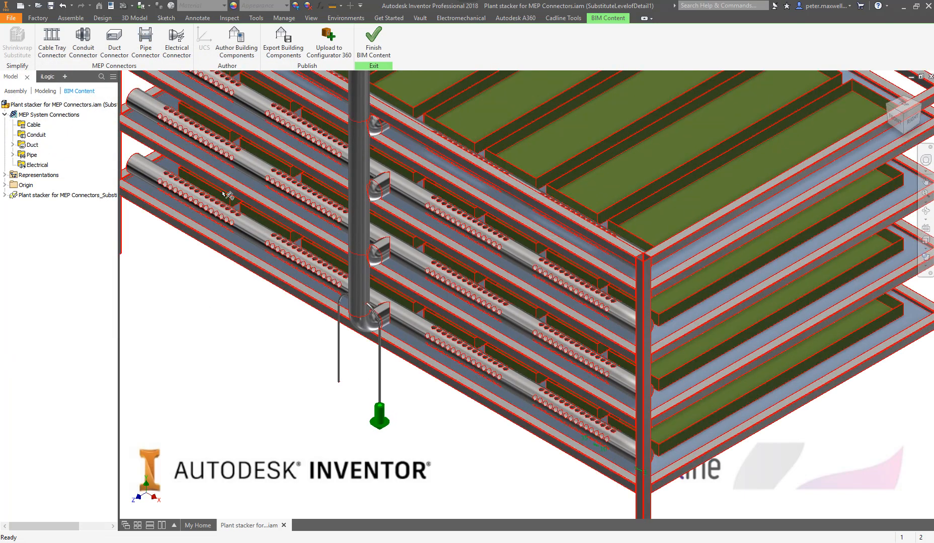
{"action": "key", "text": "Home"}
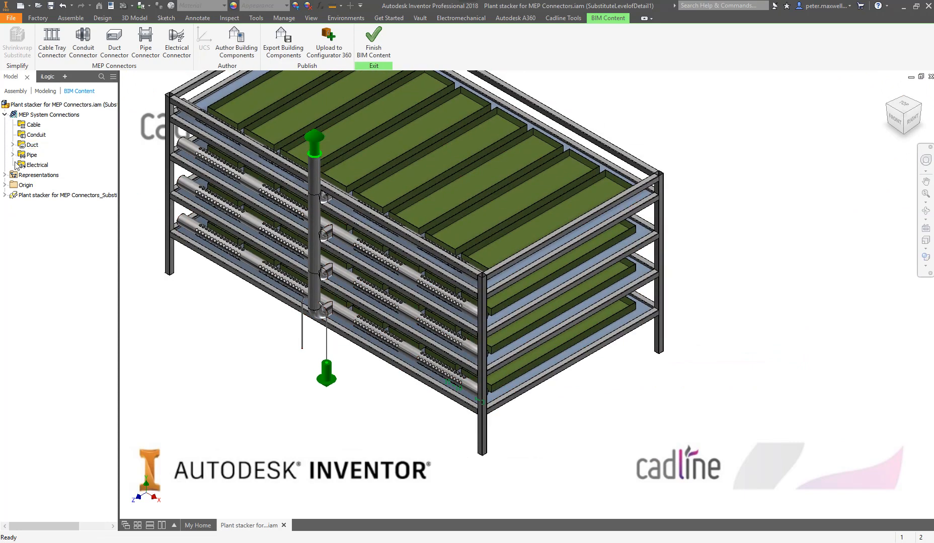
{"action": "left_click", "coordinate": [12, 144]}
{"action": "left_click", "coordinate": [50, 155]}
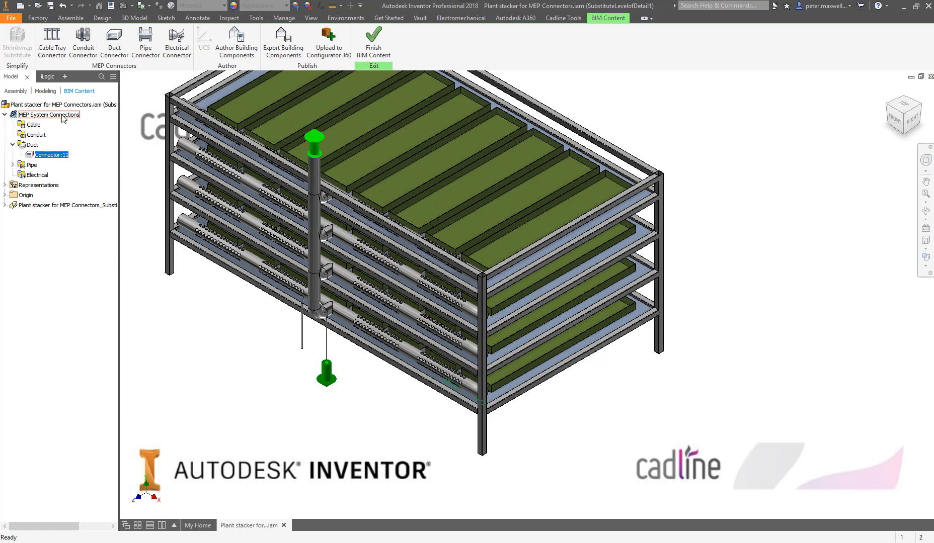
{"action": "right_click", "coordinate": [60, 154]}
{"action": "left_click", "coordinate": [76, 190]}
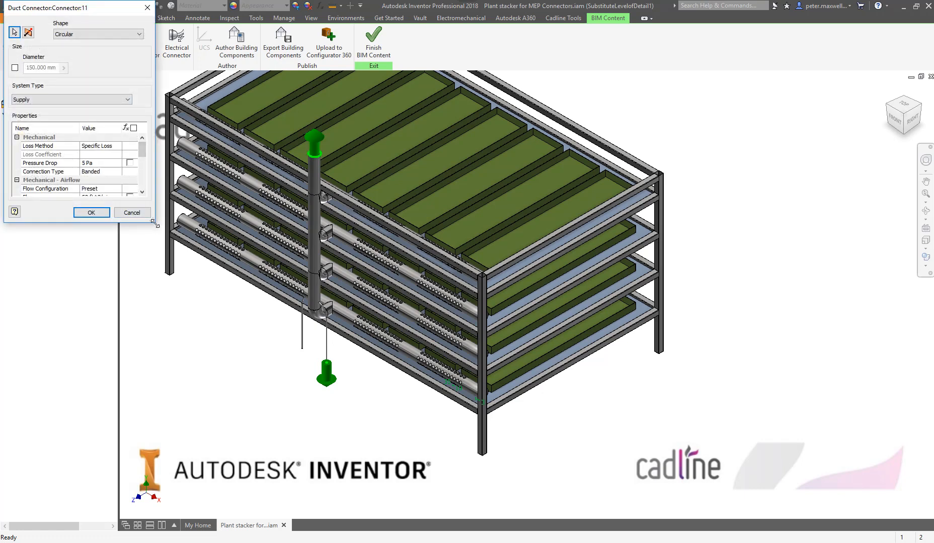
{"action": "left_click_drag", "start_coordinate": [151, 221], "coordinate": [255, 319]}
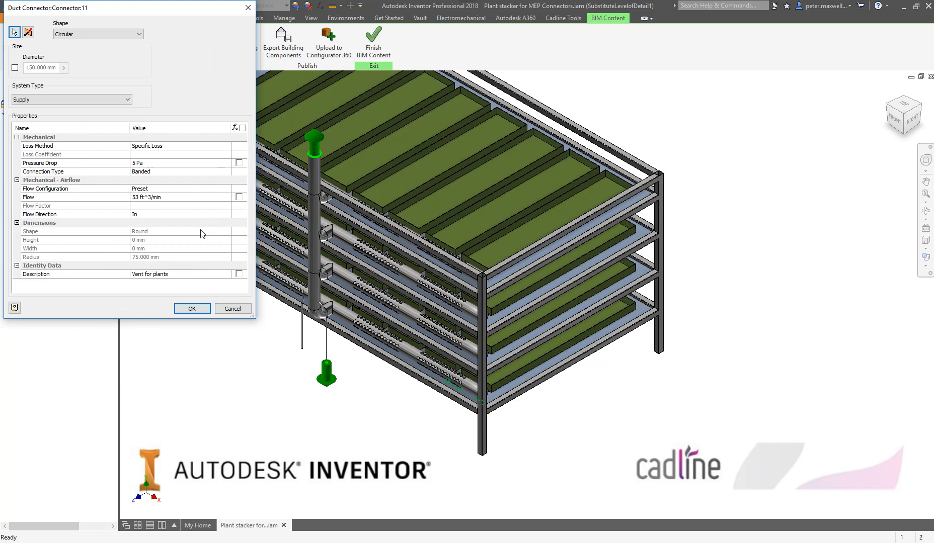
Set the vent duct connector's connection type to Overcollar and apply the edit.
{"action": "left_click", "coordinate": [210, 172]}
{"action": "left_click", "coordinate": [227, 172]}
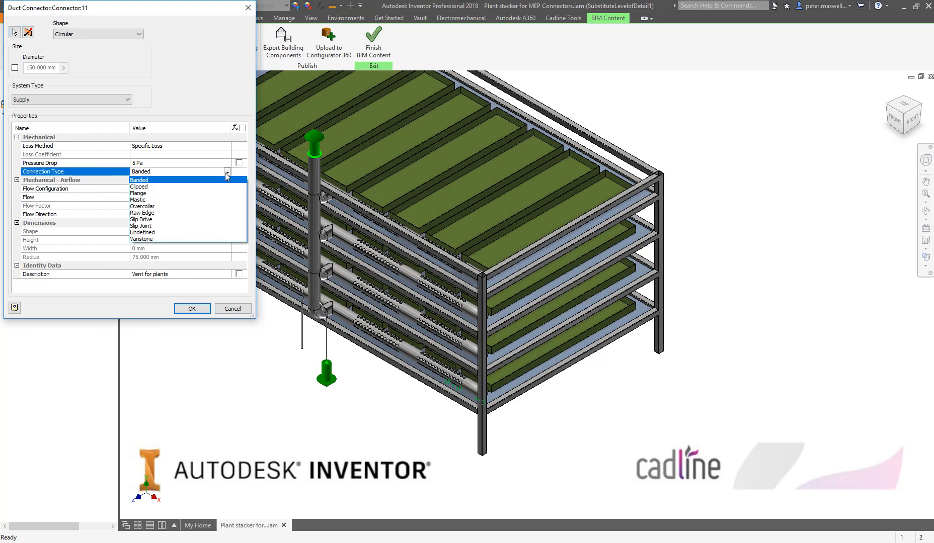
{"action": "left_click", "coordinate": [162, 206]}
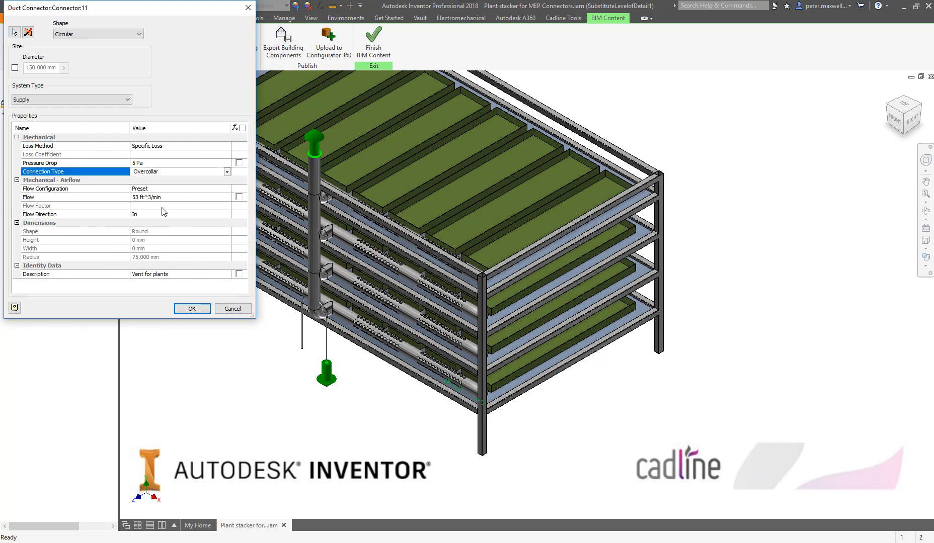
{"action": "left_click", "coordinate": [199, 310]}
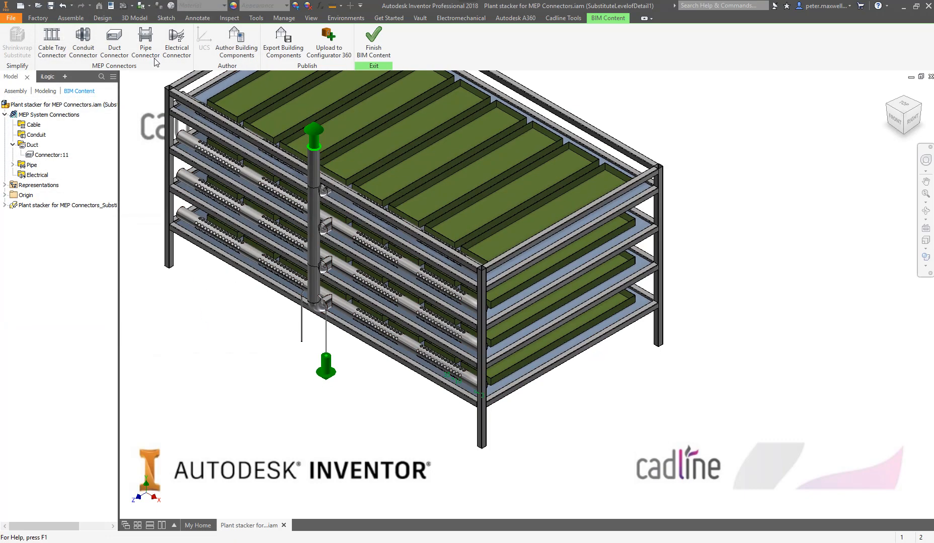
Add a circular pipe connector with system type Fire Protection Wet to the lower end of the shorter-hanging thin pipe.
{"action": "left_click", "coordinate": [146, 40]}
{"action": "left_click", "coordinate": [303, 343]}
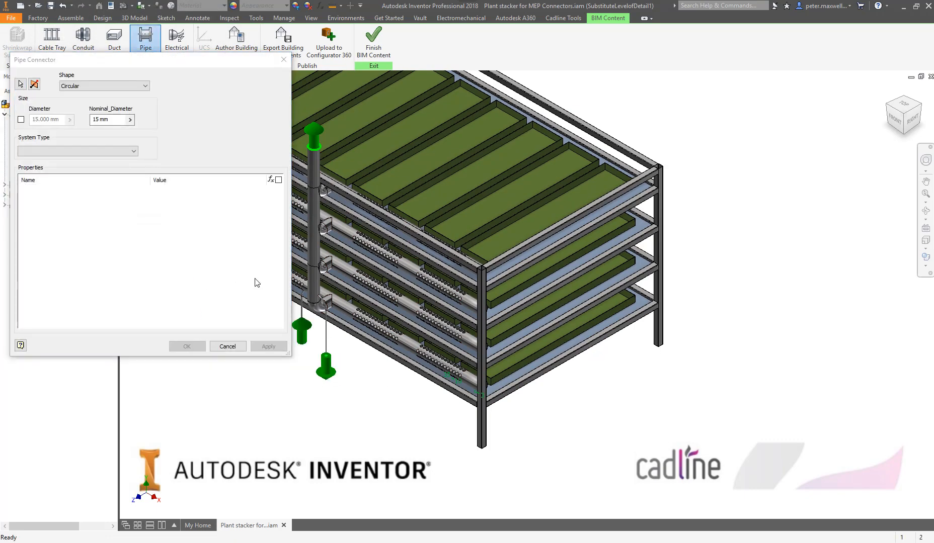
{"action": "left_click", "coordinate": [81, 146]}
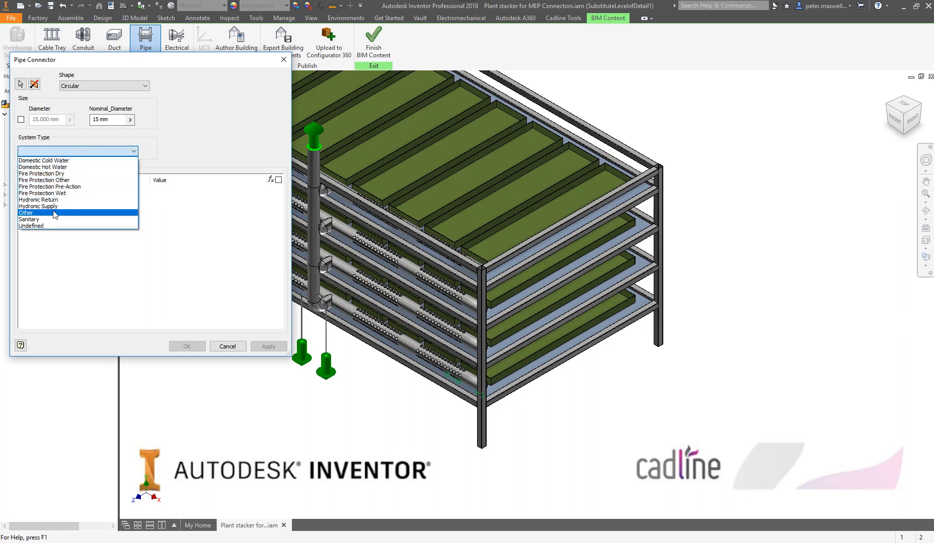
{"action": "left_click", "coordinate": [59, 193]}
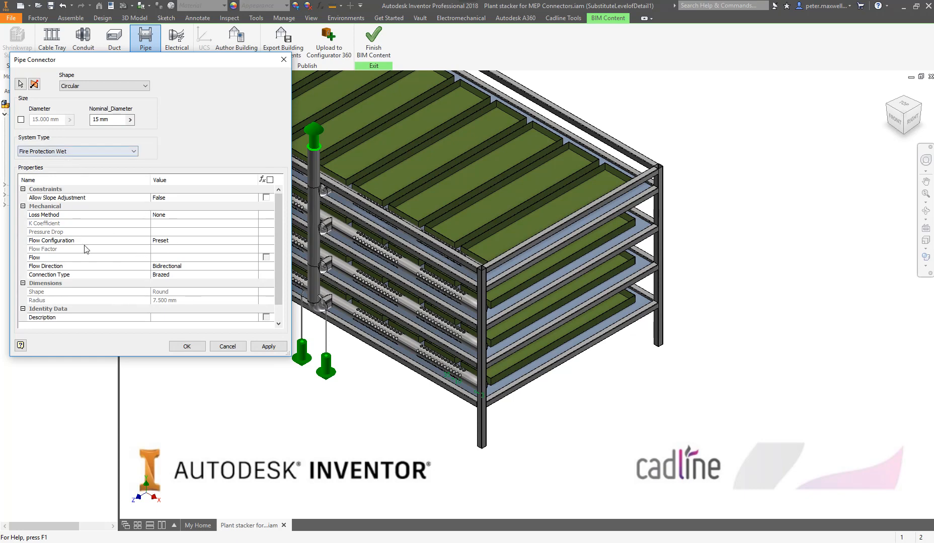
{"action": "left_click", "coordinate": [198, 347]}
Start an electrical connector on the largest sketched circle on the front face of the box beneath the lowest shelf.
{"action": "middle_click_drag", "start_coordinate": [220, 365], "coordinate": [240, 336]}
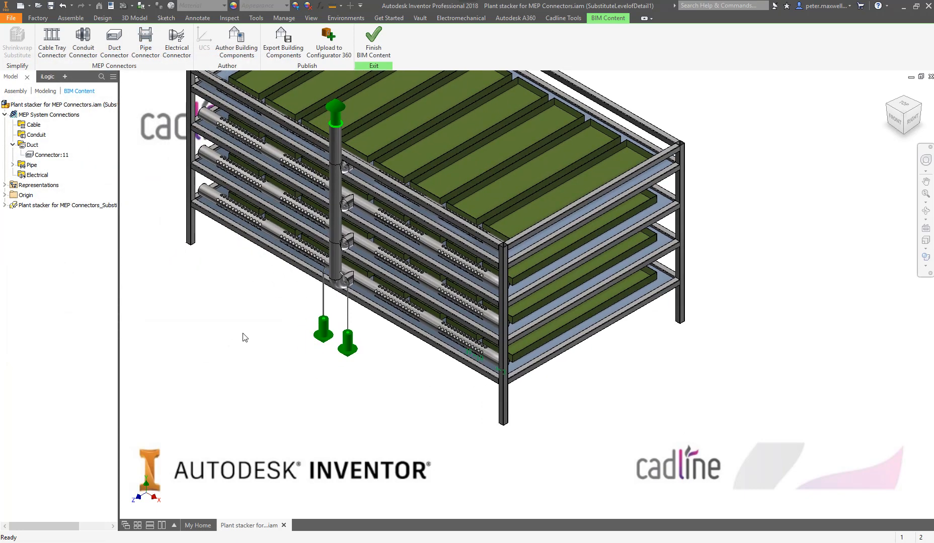
{"action": "left_click_drag", "start_coordinate": [447, 416], "coordinate": [481, 370], "text": "shift"}
{"action": "scroll", "coordinate": [527, 286], "scroll_direction": "up", "scroll_amount": 8}
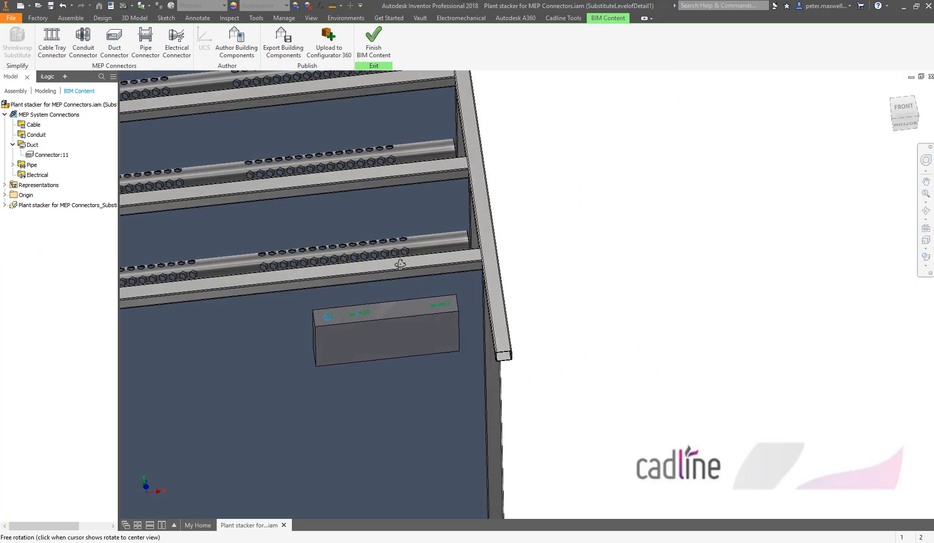
{"action": "left_click_drag", "start_coordinate": [400, 264], "coordinate": [382, 278]}
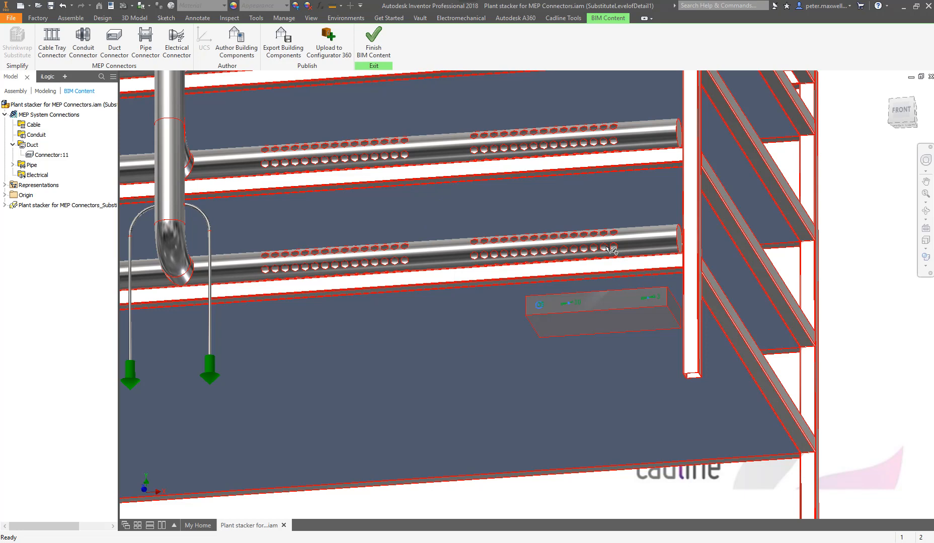
{"action": "scroll", "coordinate": [600, 285], "scroll_direction": "up", "scroll_amount": 5}
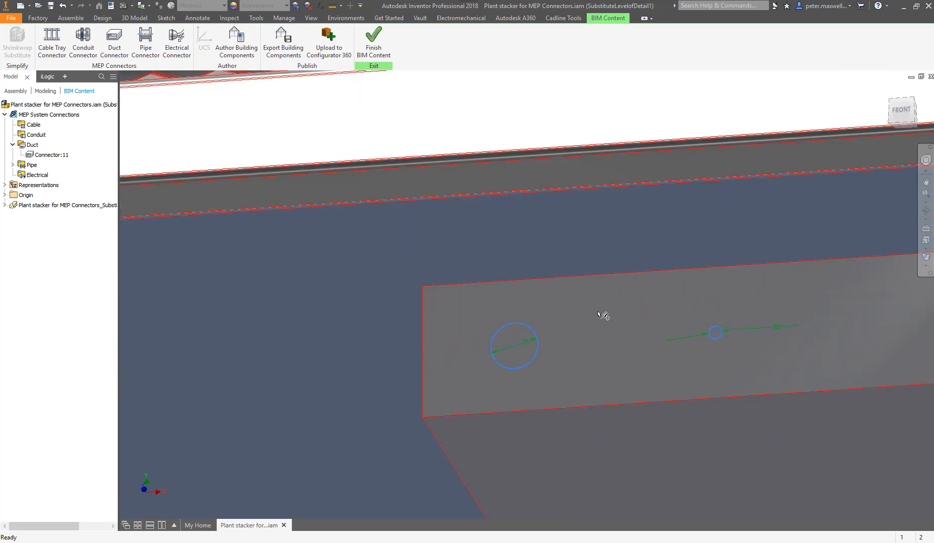
{"action": "middle_click_drag", "start_coordinate": [602, 316], "coordinate": [332, 287]}
{"action": "scroll", "coordinate": [328, 284], "scroll_direction": "down", "scroll_amount": 3}
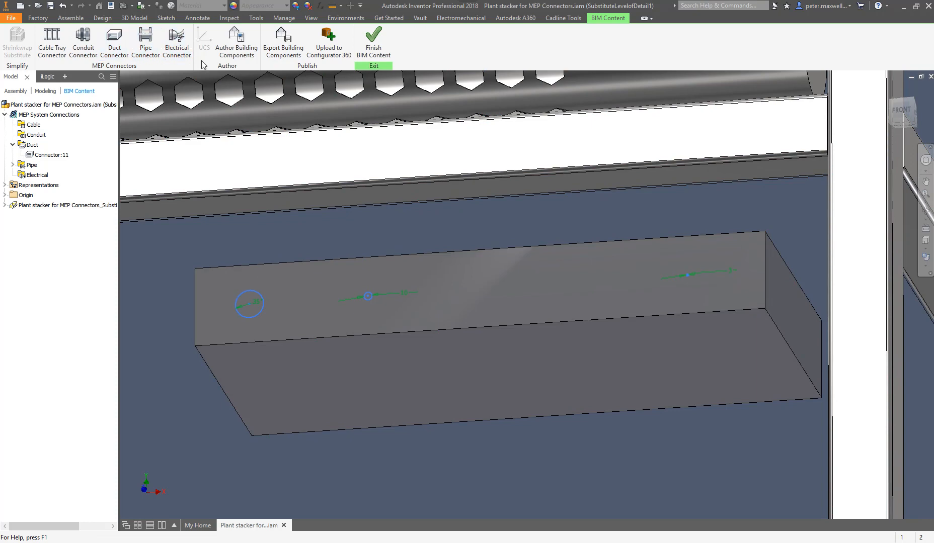
{"action": "left_click", "coordinate": [177, 43]}
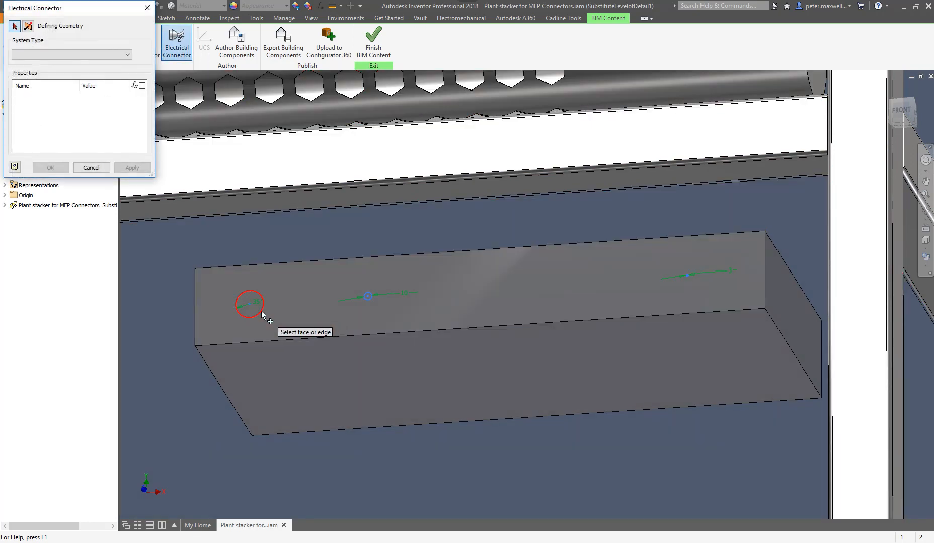
{"action": "left_click", "coordinate": [261, 311]}
{"action": "middle_click_drag", "start_coordinate": [338, 276], "coordinate": [371, 265]}
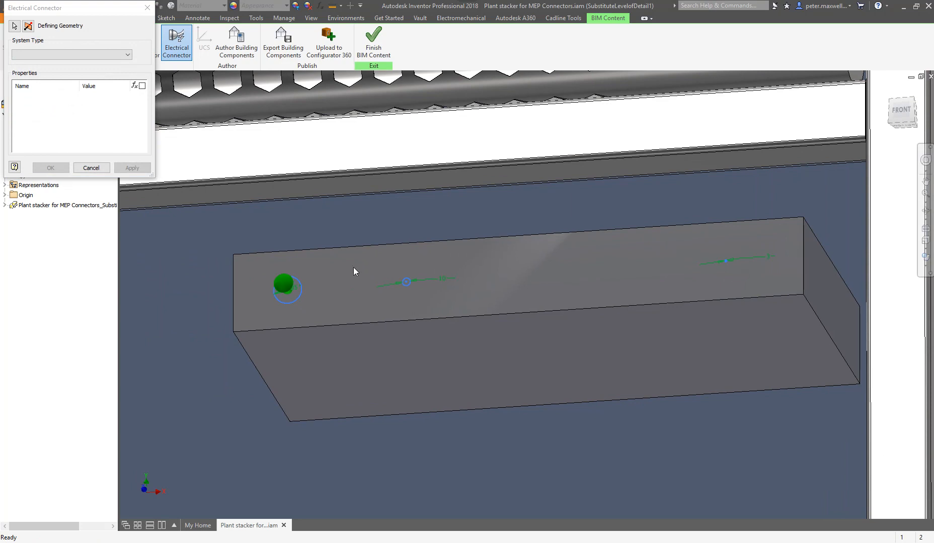
Set the electrical connector's system type to Power - Balanced and its voltage to 240, then create the connector.
{"action": "left_click", "coordinate": [122, 55]}
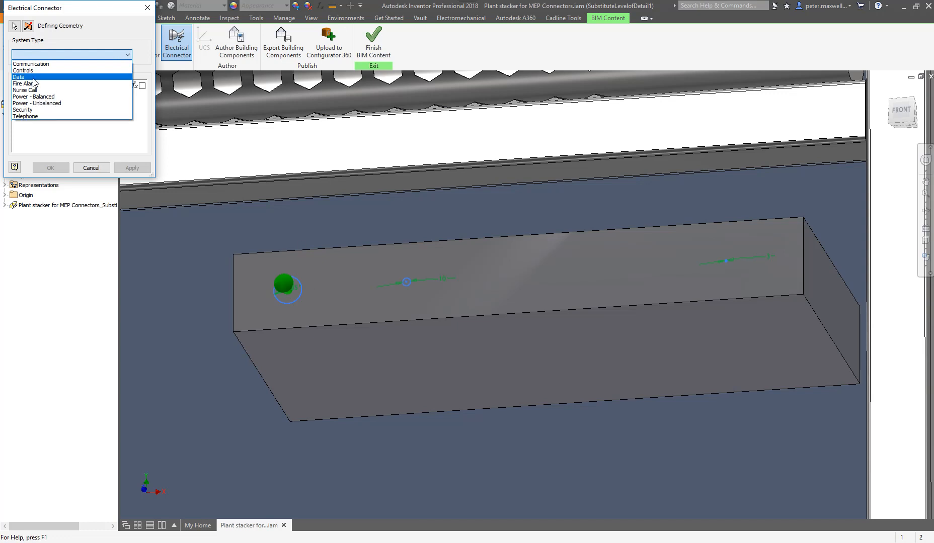
{"action": "left_click", "coordinate": [34, 97]}
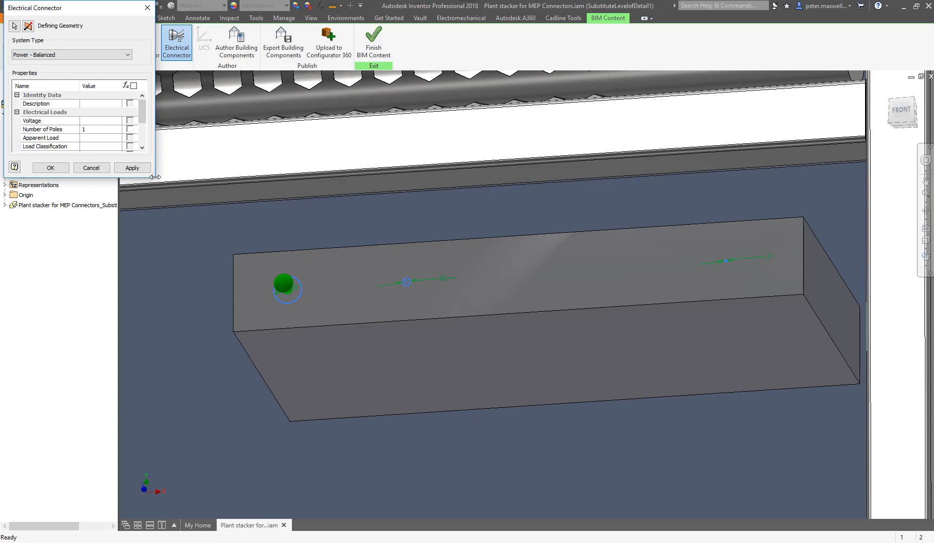
{"action": "left_click_drag", "start_coordinate": [152, 175], "coordinate": [232, 260]}
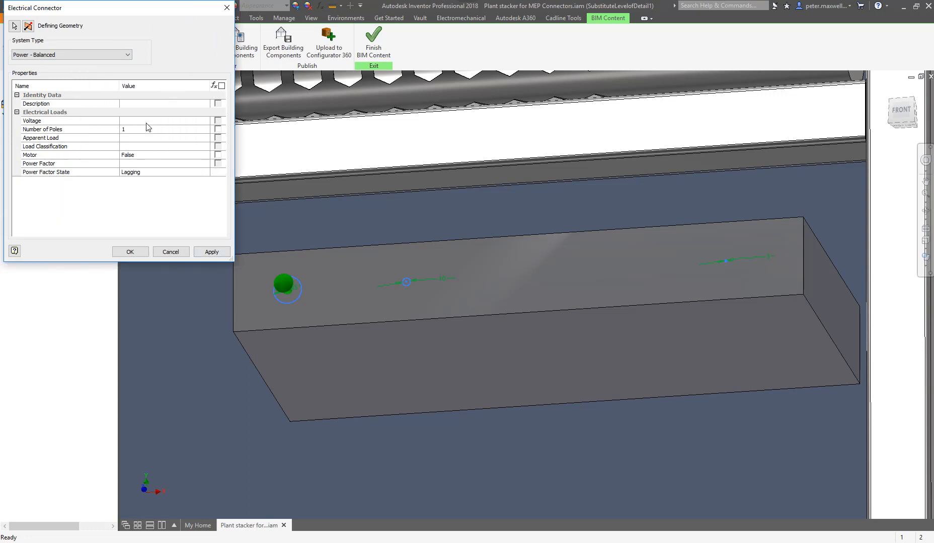
{"action": "left_click", "coordinate": [147, 121]}
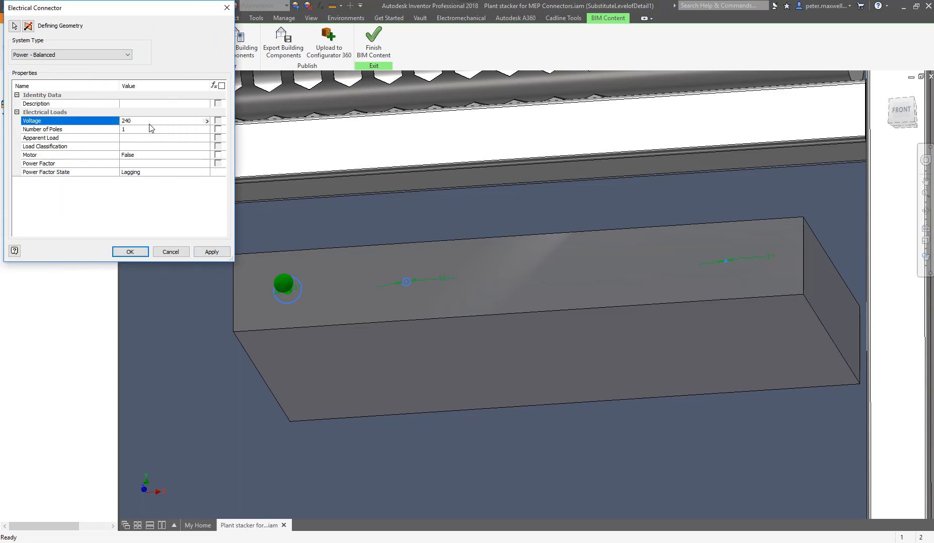
{"action": "left_click", "coordinate": [141, 138]}
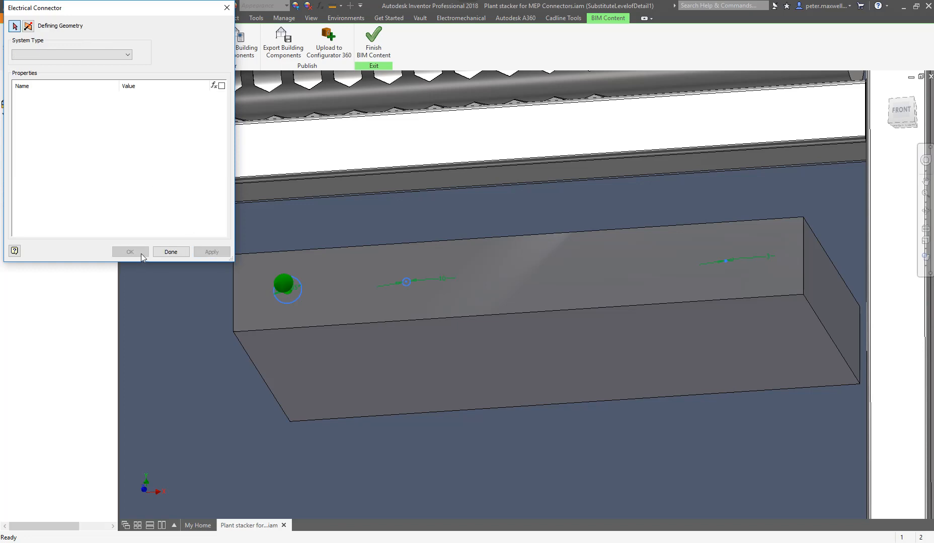
{"action": "left_click", "coordinate": [171, 252]}
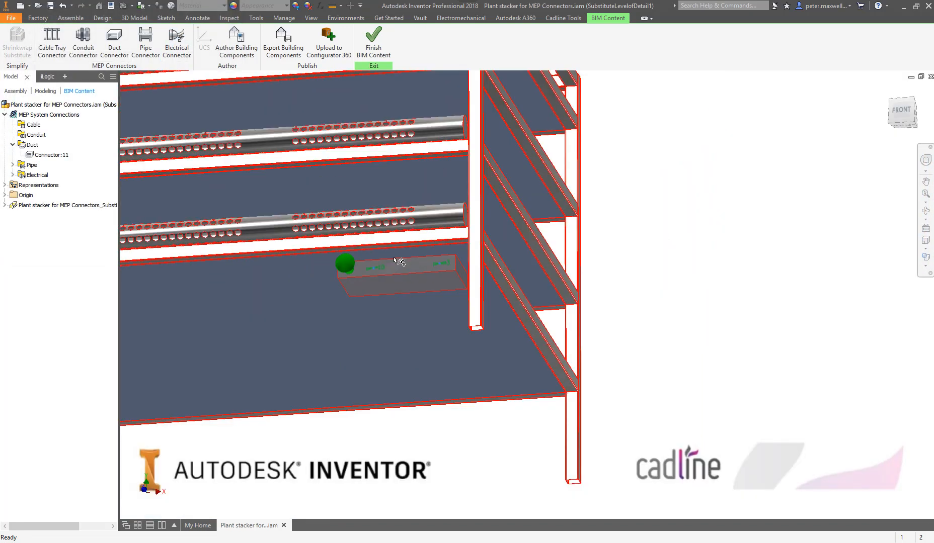
Start authoring the building component and locate its insertion point at the foot of the nearest front corner leg.
{"action": "mouse_move", "coordinate": [353, 276]}
{"action": "middle_mouse_down", "text": "shift"}
{"action": "mouse_move", "coordinate": [355, 246]}
{"action": "mouse_move", "coordinate": [358, 268]}
{"action": "middle_mouse_up", "text": "shift"}
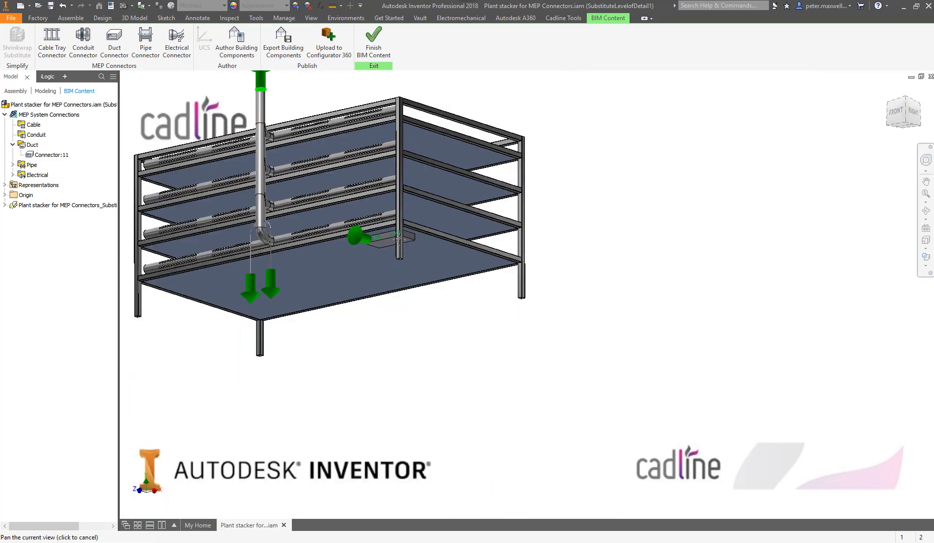
{"action": "middle_click_drag", "start_coordinate": [534, 257], "coordinate": [548, 334], "text": "shift"}
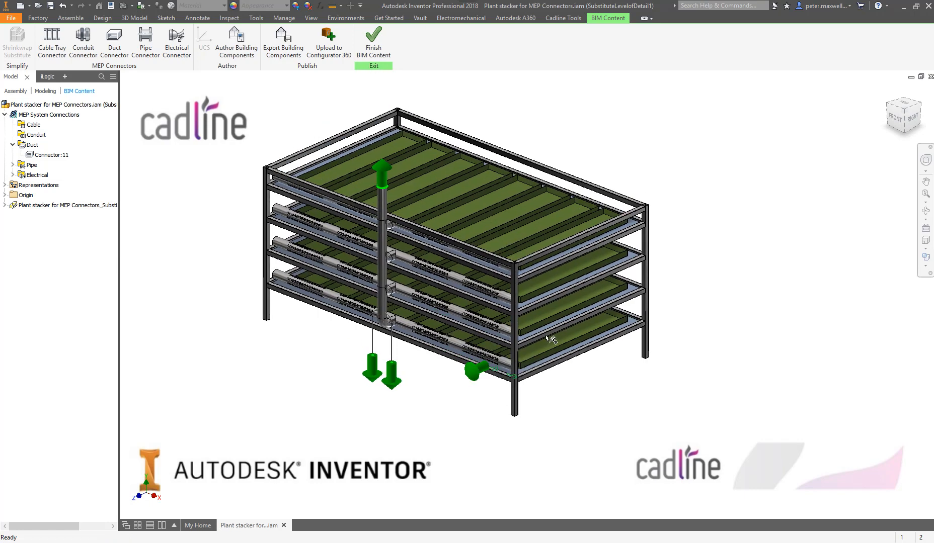
{"action": "left_click", "coordinate": [225, 40]}
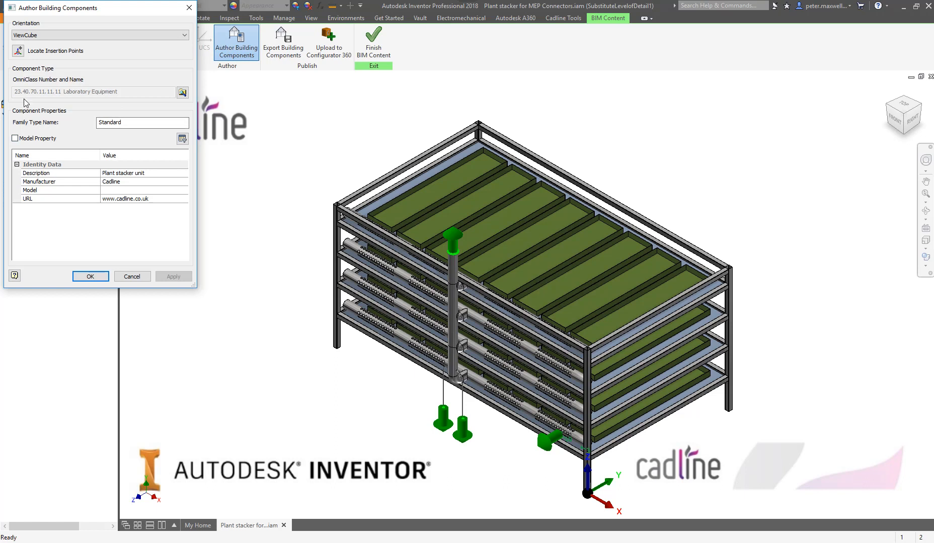
{"action": "left_click", "coordinate": [21, 55]}
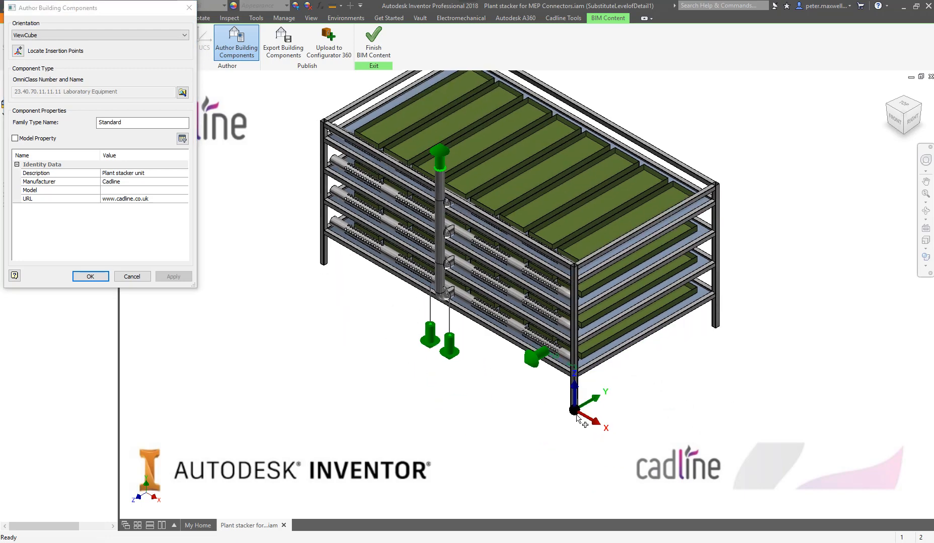
{"action": "left_click", "coordinate": [577, 417]}
Include the model properties in the component properties, review them and complete the building component authoring.
{"action": "left_click", "coordinate": [29, 140]}
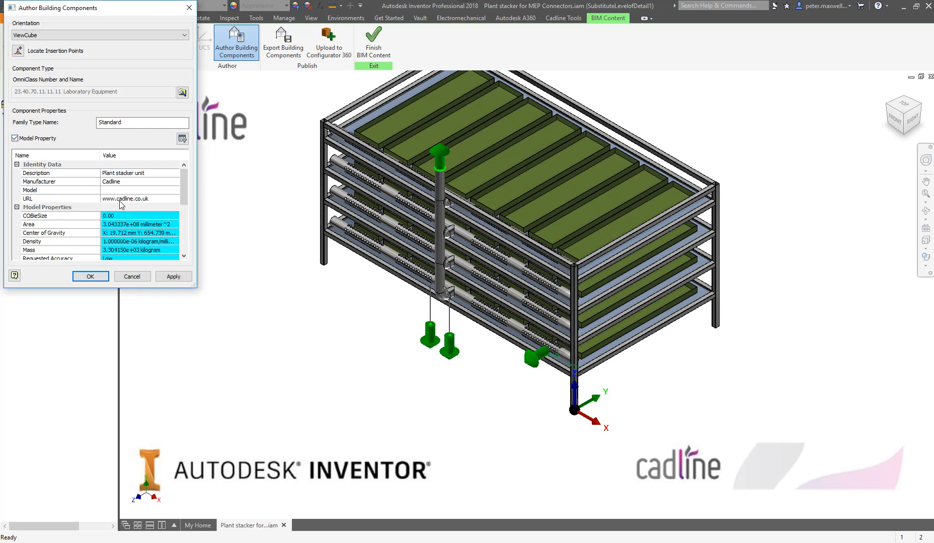
{"action": "scroll", "coordinate": [119, 203], "scroll_direction": "down", "scroll_amount": 3}
{"action": "scroll", "coordinate": [85, 242], "scroll_direction": "up", "scroll_amount": 3}
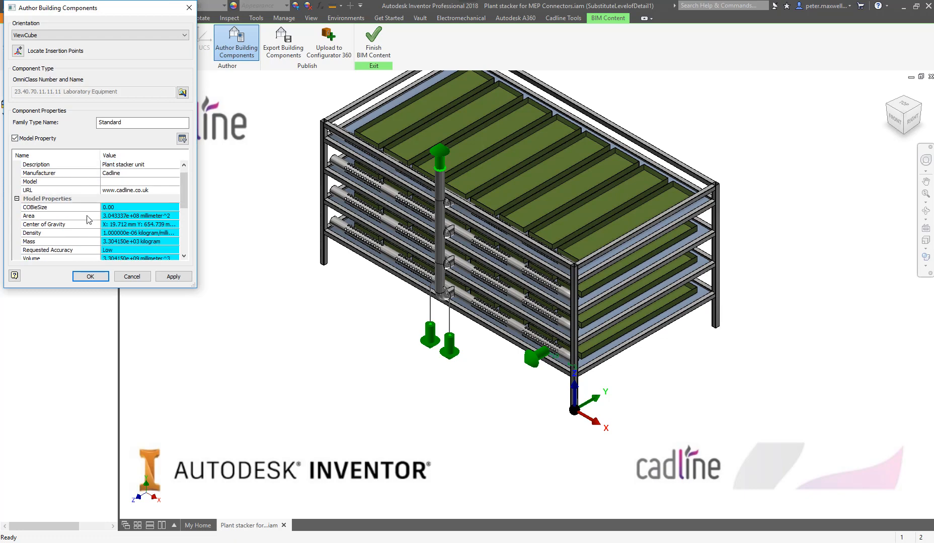
{"action": "left_click", "coordinate": [40, 140]}
{"action": "left_click", "coordinate": [46, 139]}
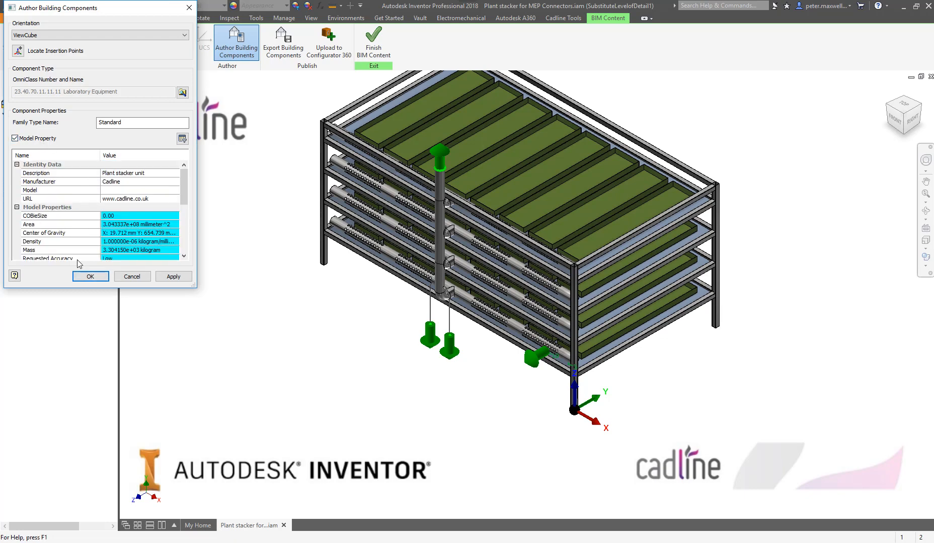
{"action": "left_click", "coordinate": [90, 276]}
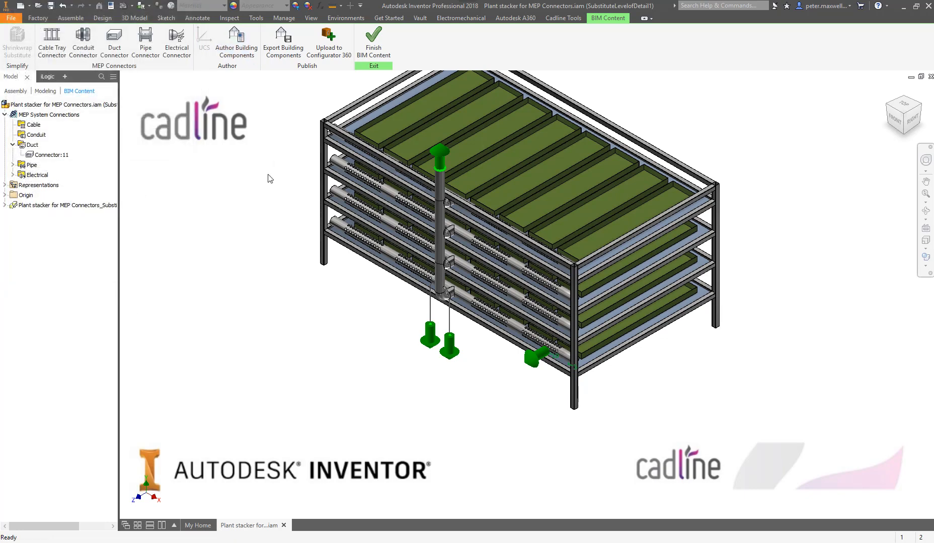
Start exporting the building component with Revit Family Files (*.rfa) as the file type.
{"action": "left_click", "coordinate": [276, 40]}
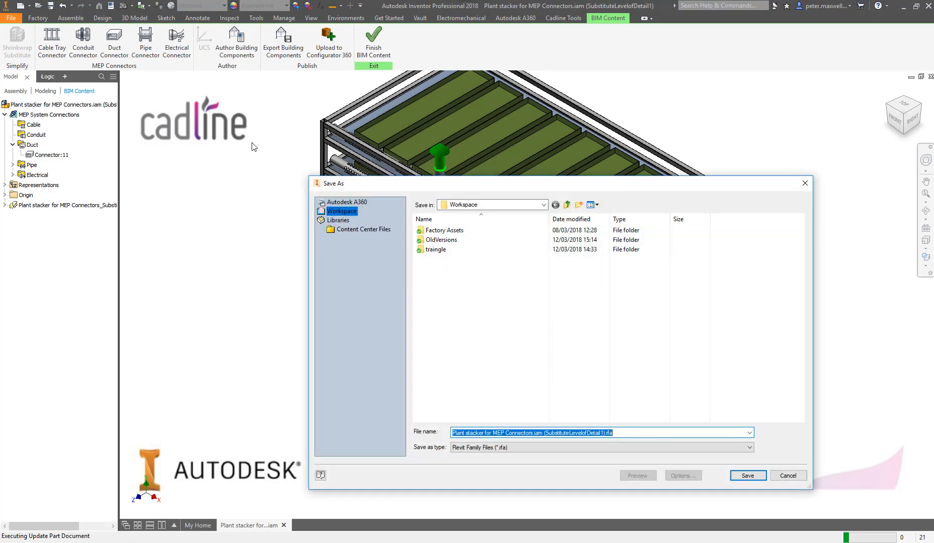
{"action": "left_click", "coordinate": [523, 447]}
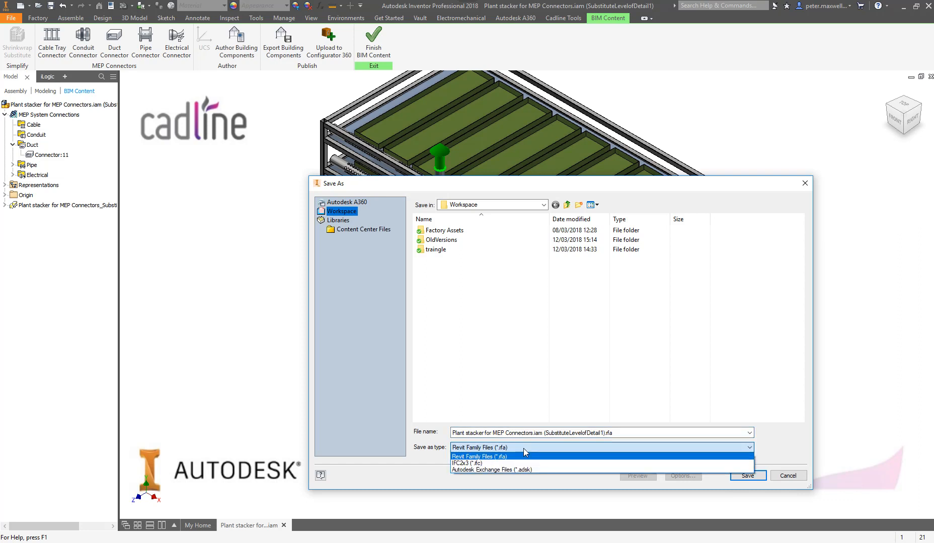
{"action": "left_click", "coordinate": [484, 456]}
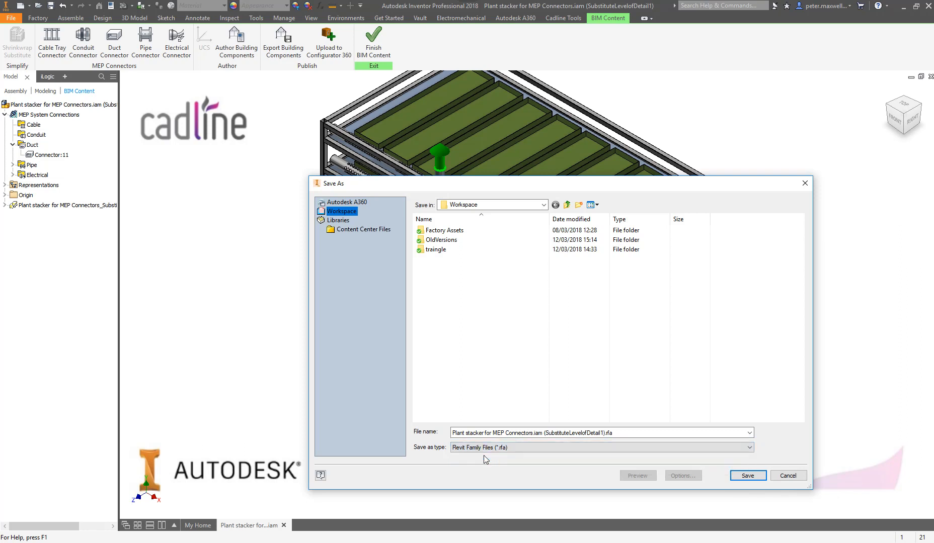
Save the export to the Desktop over the existing Plant stacker for MEP Connectors.iam (SubstituteLevelofDetail2).rfa, accepting the location outside the active project.
{"action": "left_click", "coordinate": [545, 207]}
{"action": "left_click", "coordinate": [465, 207]}
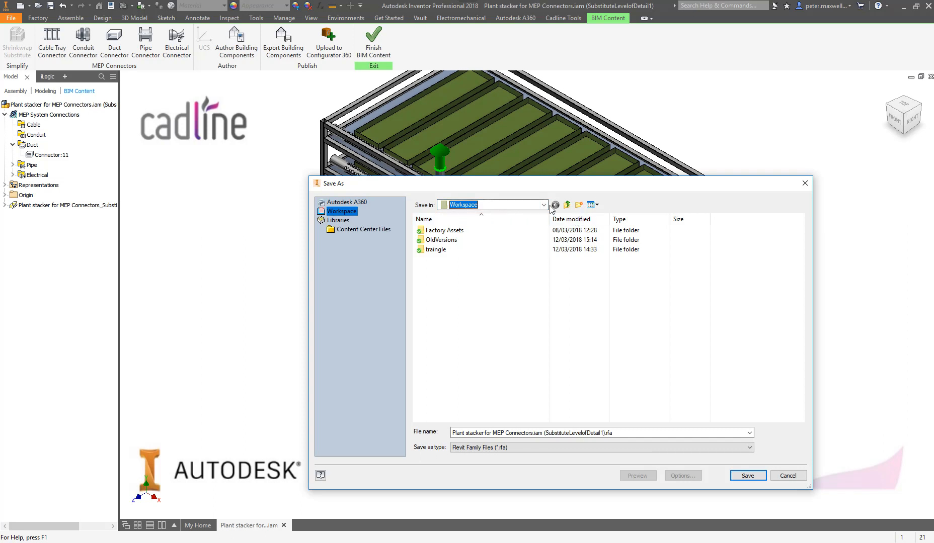
{"action": "left_click", "coordinate": [543, 205]}
{"action": "left_click", "coordinate": [455, 215]}
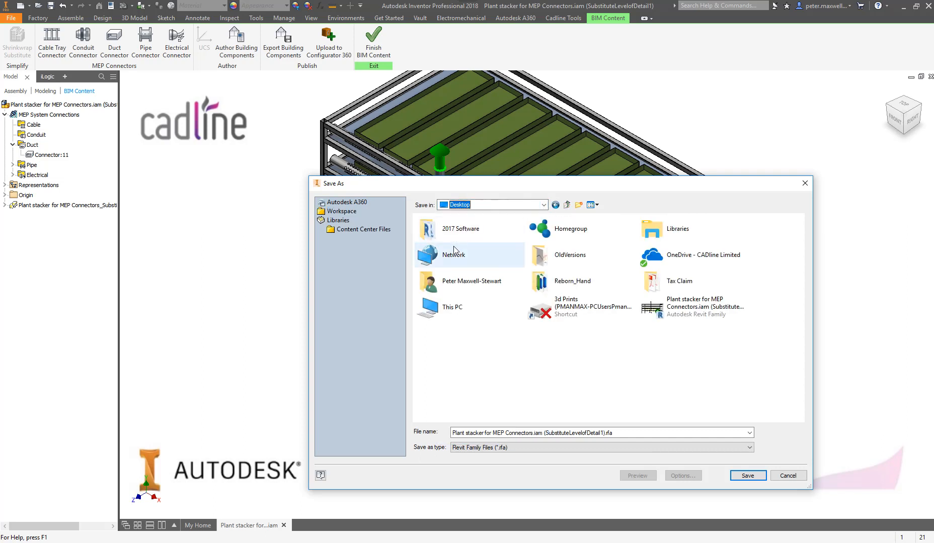
{"action": "left_click", "coordinate": [673, 322]}
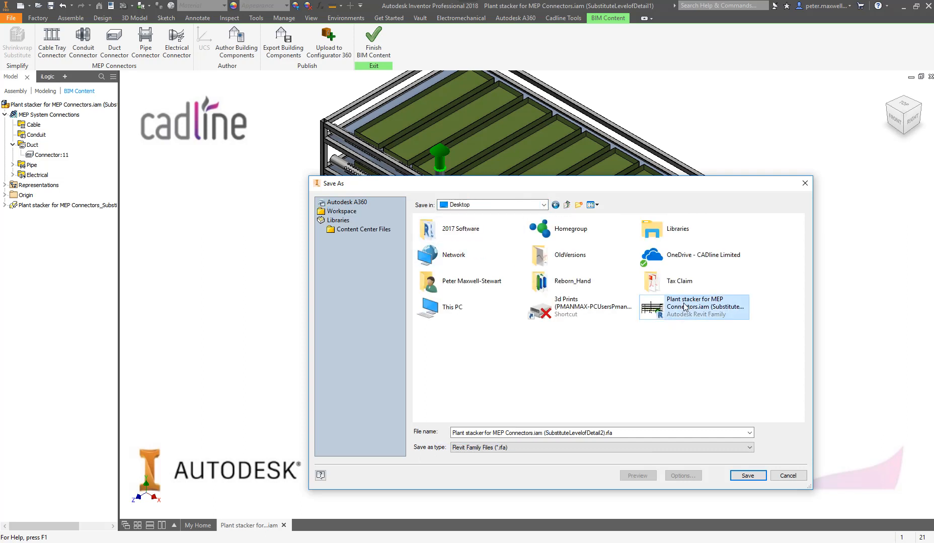
{"action": "left_click", "coordinate": [747, 476]}
{"action": "left_click", "coordinate": [529, 277]}
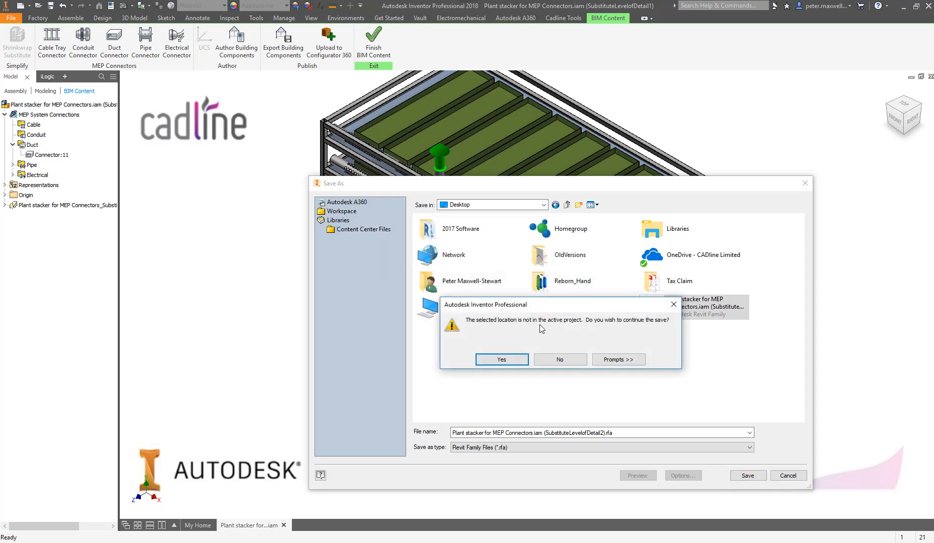
{"action": "left_click", "coordinate": [523, 361]}
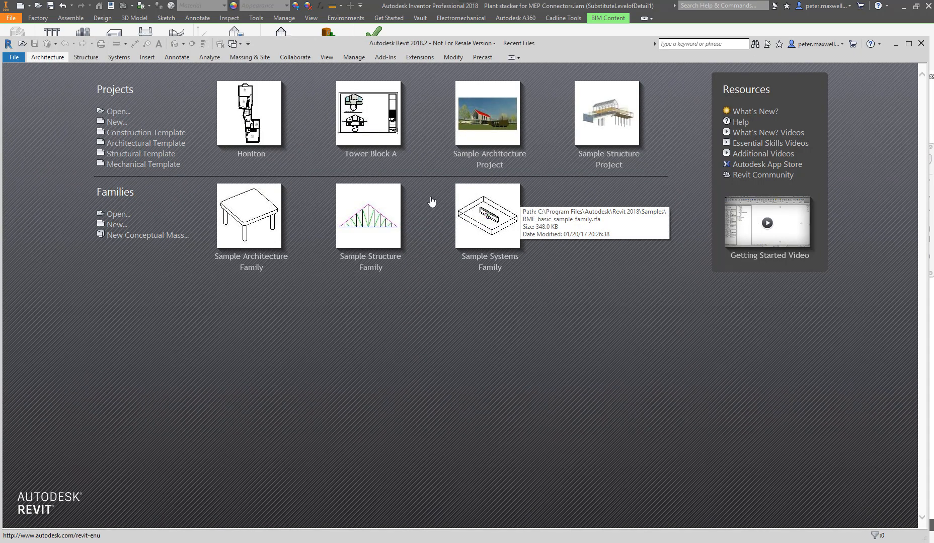
Create a new Revit project from the Mechanical Template.
{"action": "left_click", "coordinate": [172, 164]}
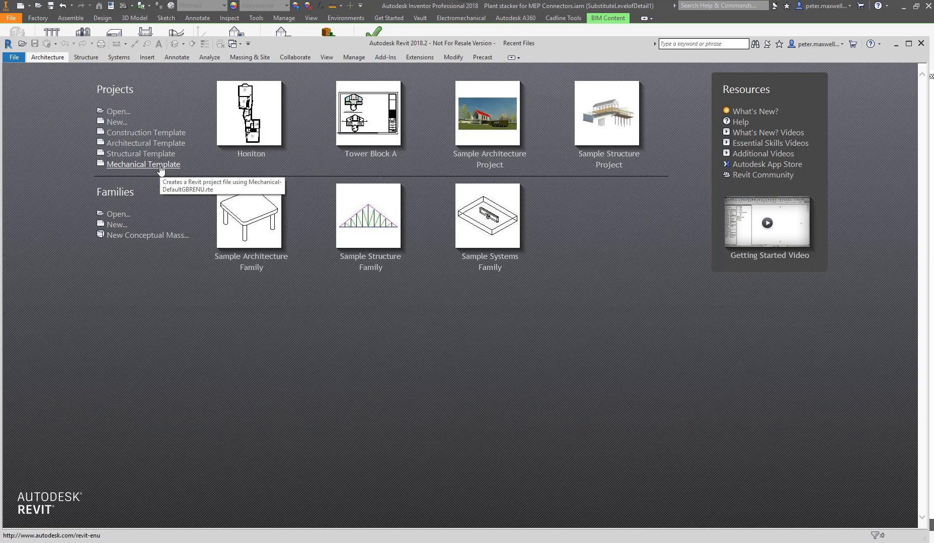
{"action": "left_click", "coordinate": [161, 169]}
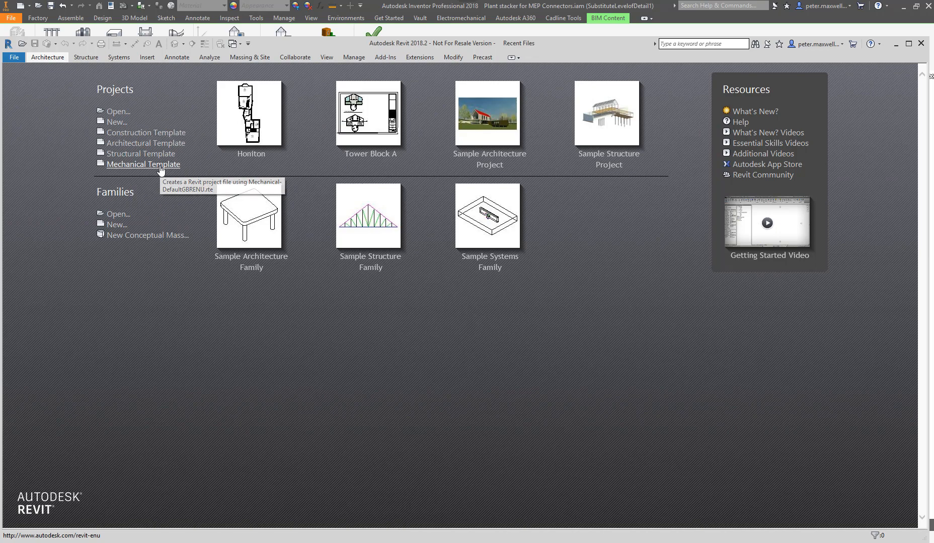
{"action": "left_click", "coordinate": [160, 166]}
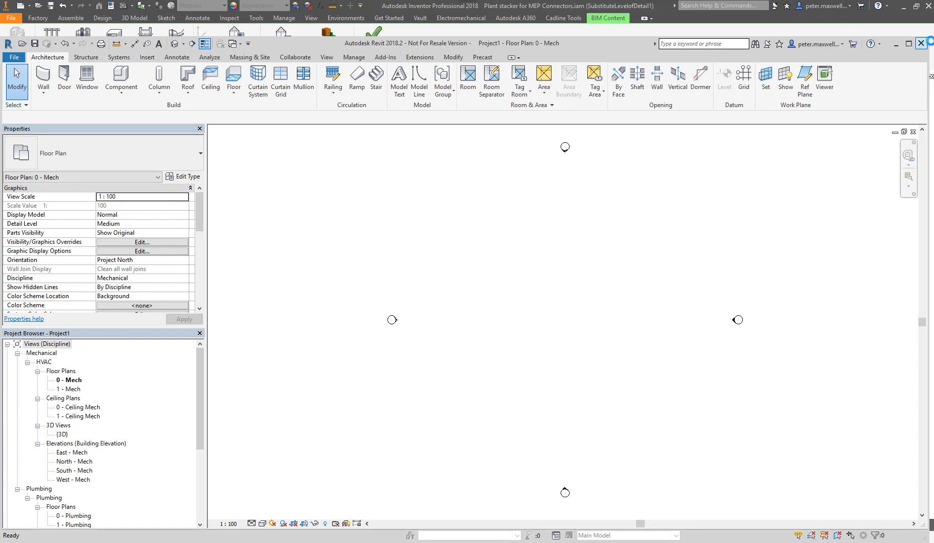
Switch back to Inventor, view the translation report of the family export in the browser and close the report.
{"action": "left_click", "coordinate": [908, 43]}
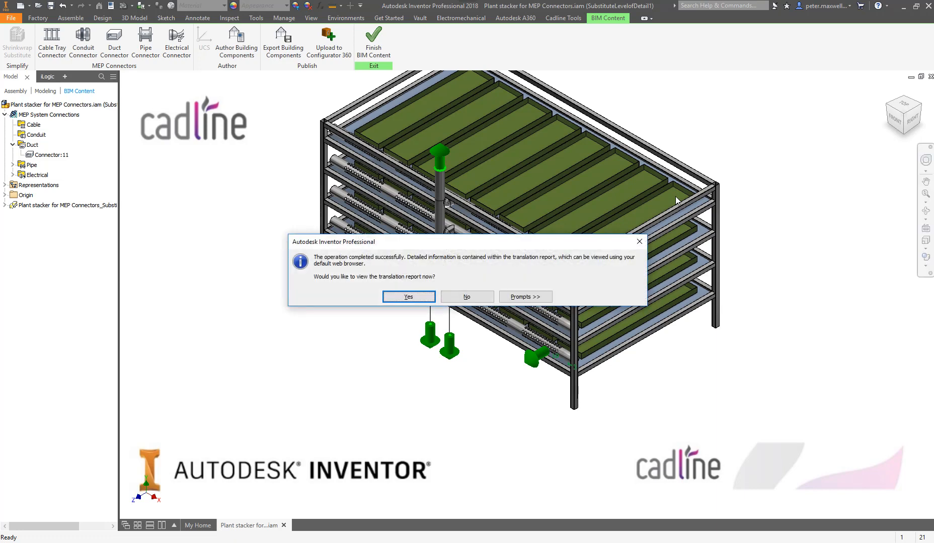
{"action": "left_click", "coordinate": [408, 297]}
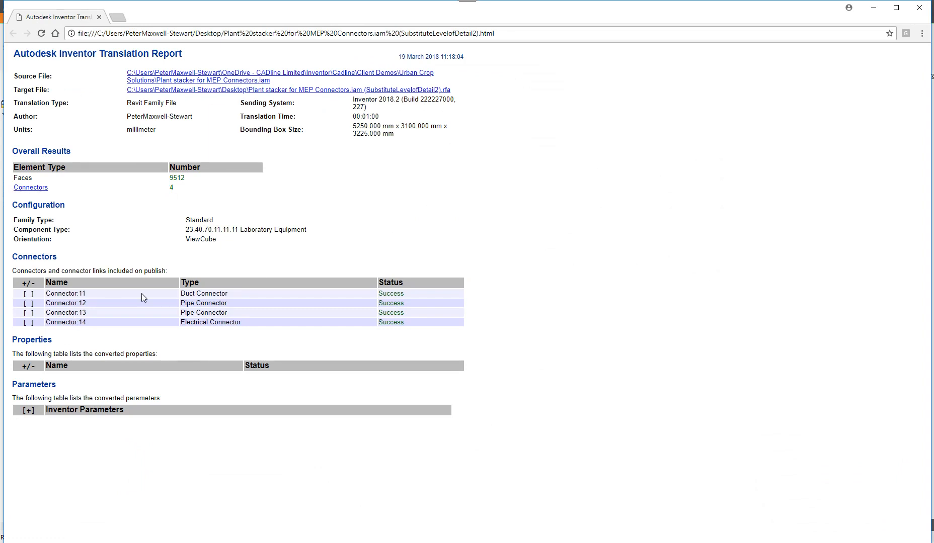
{"action": "left_click", "coordinate": [920, 9]}
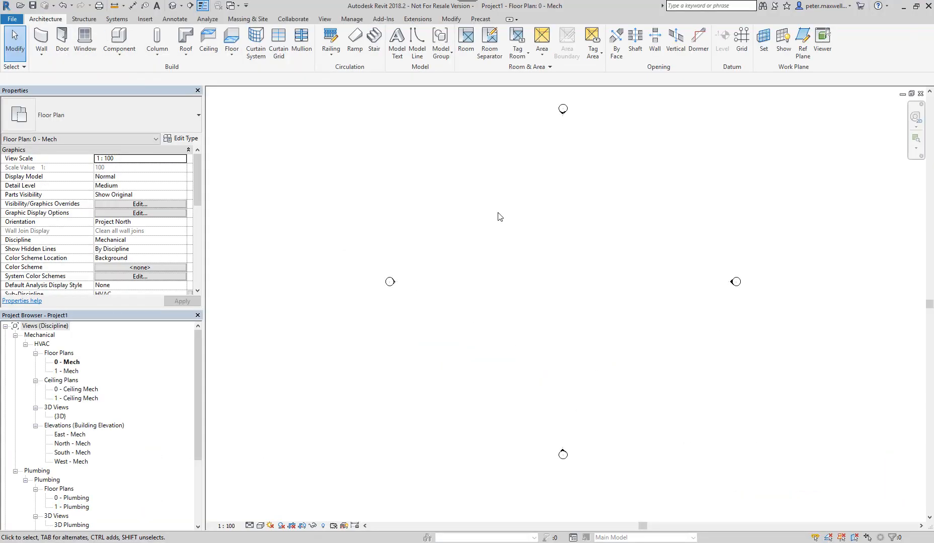
In Revit, load the exported Plant stacker family from the Desktop as a component and place one near the middle of the 0 - Mech plan.
{"action": "left_click", "coordinate": [130, 37]}
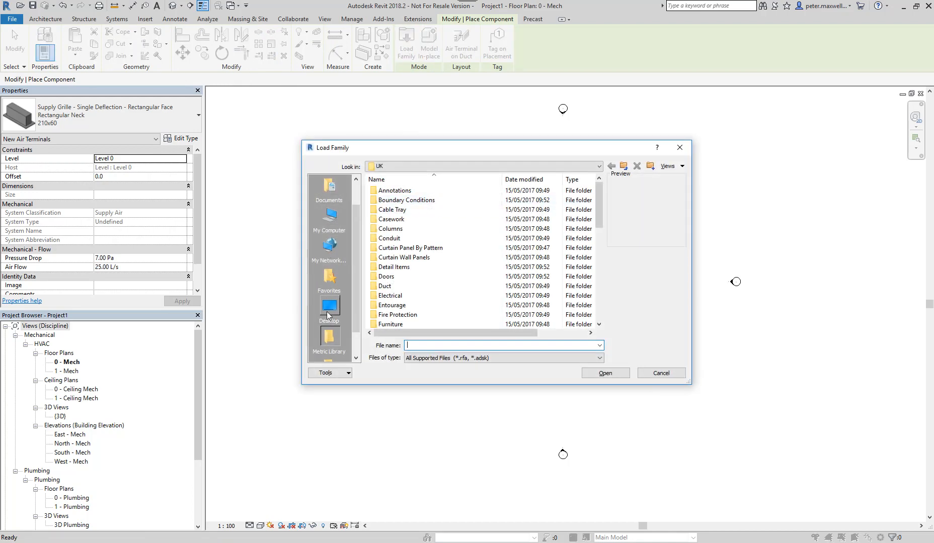
{"action": "left_click", "coordinate": [327, 315]}
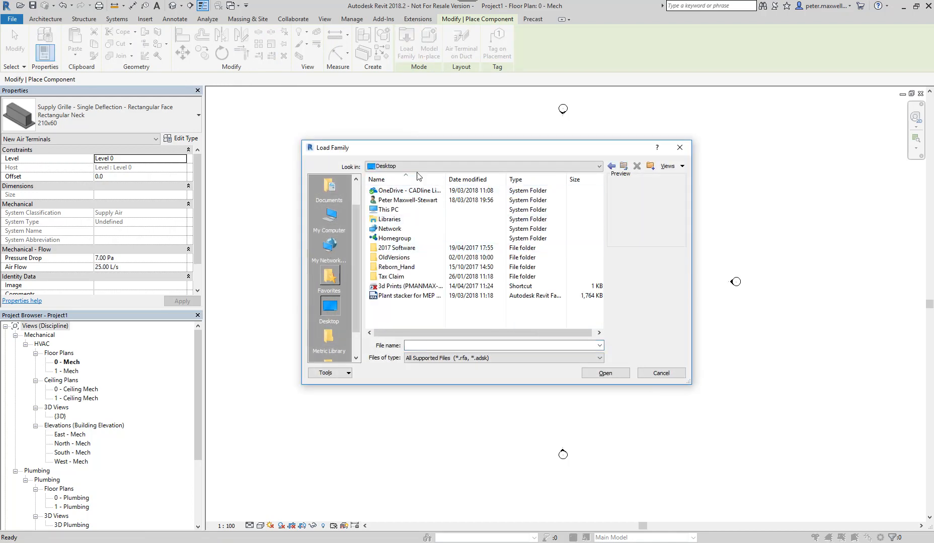
{"action": "double_click", "coordinate": [385, 296]}
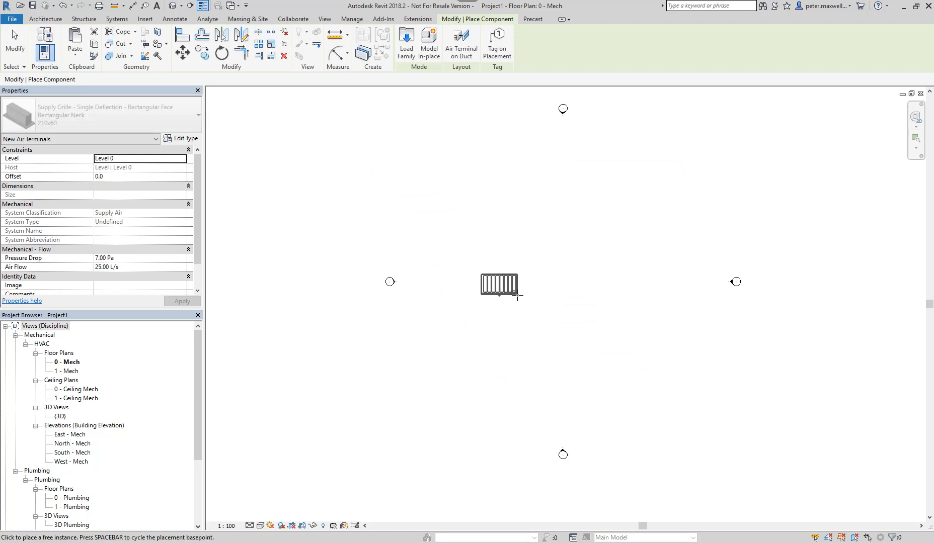
{"action": "left_click", "coordinate": [517, 296]}
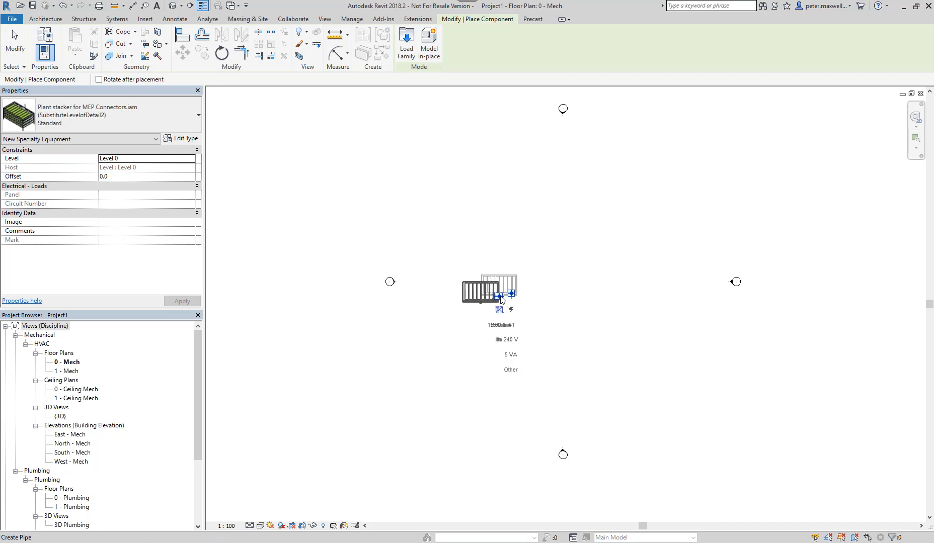
Place a second plant stacker to the right of the first, with their front edges aligned, and finish placing components.
{"action": "scroll", "coordinate": [498, 301], "scroll_direction": "up", "scroll_amount": 4}
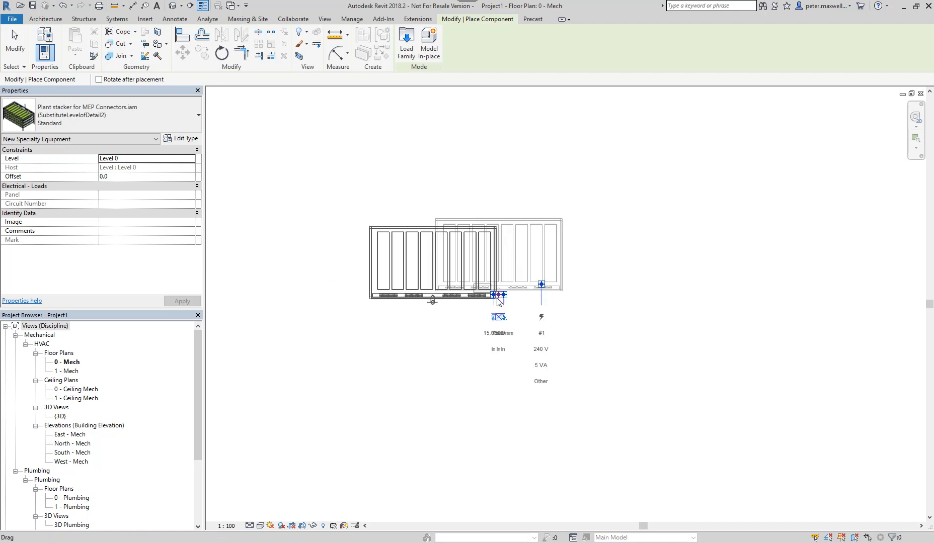
{"action": "scroll", "coordinate": [498, 300], "scroll_direction": "up", "scroll_amount": 1}
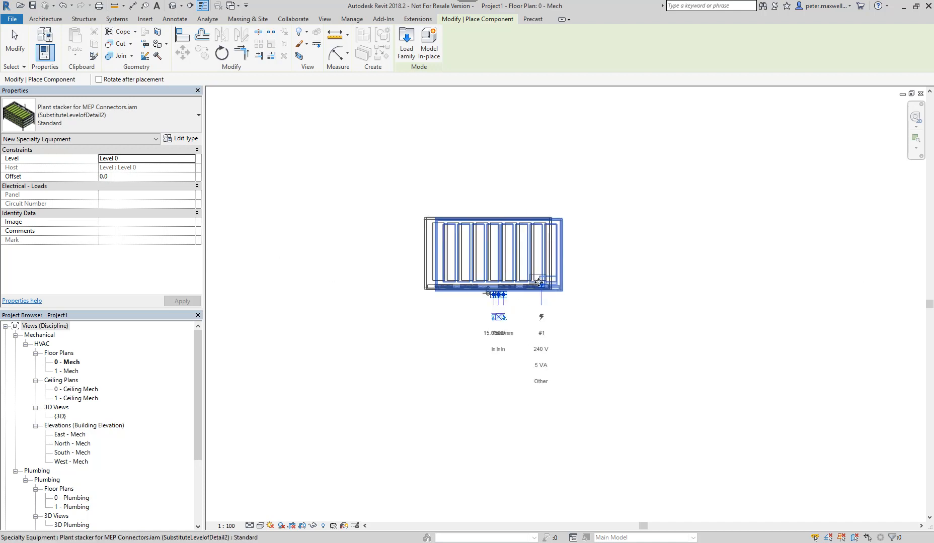
{"action": "scroll", "coordinate": [503, 338], "scroll_direction": "up", "scroll_amount": 3}
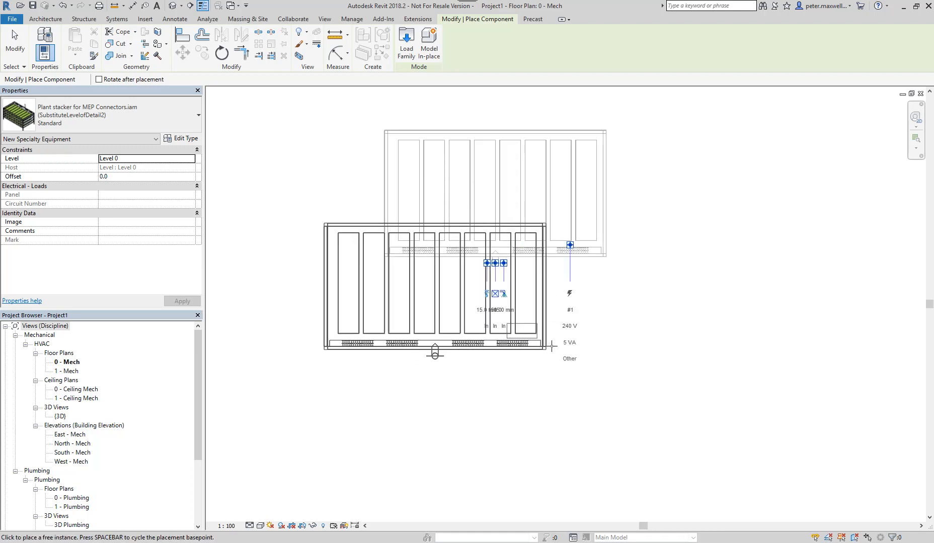
{"action": "scroll", "coordinate": [478, 317], "scroll_direction": "down", "scroll_amount": 3}
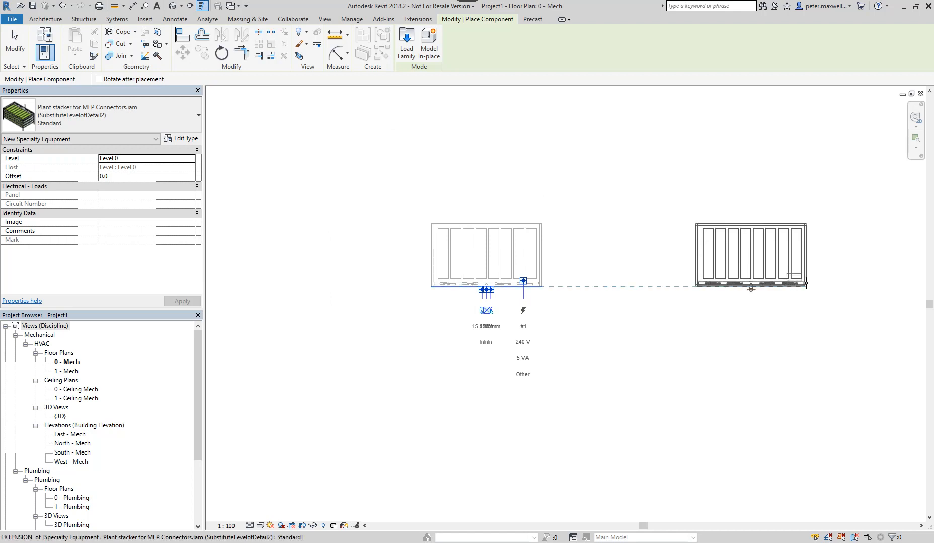
{"action": "left_click", "coordinate": [805, 285]}
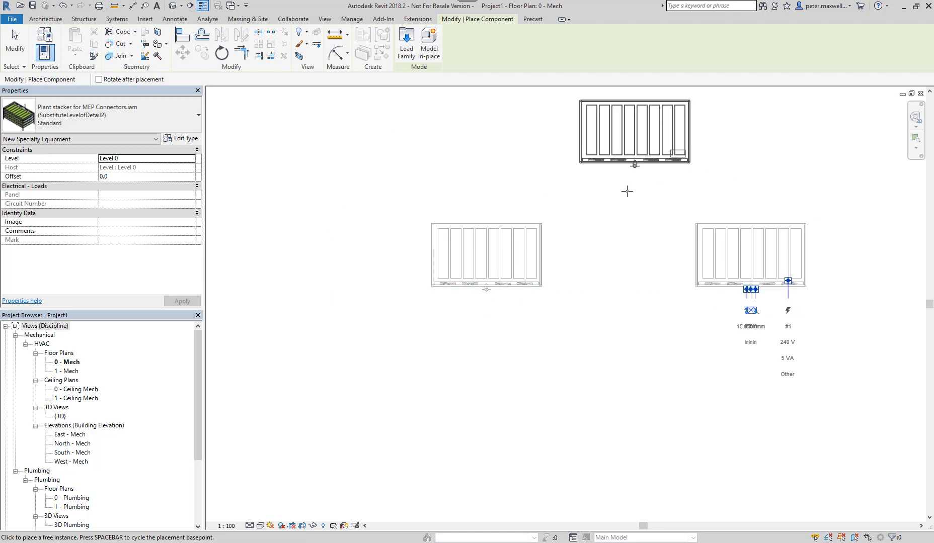
{"action": "key", "text": "Escape"}
{"action": "key", "text": "Escape"}
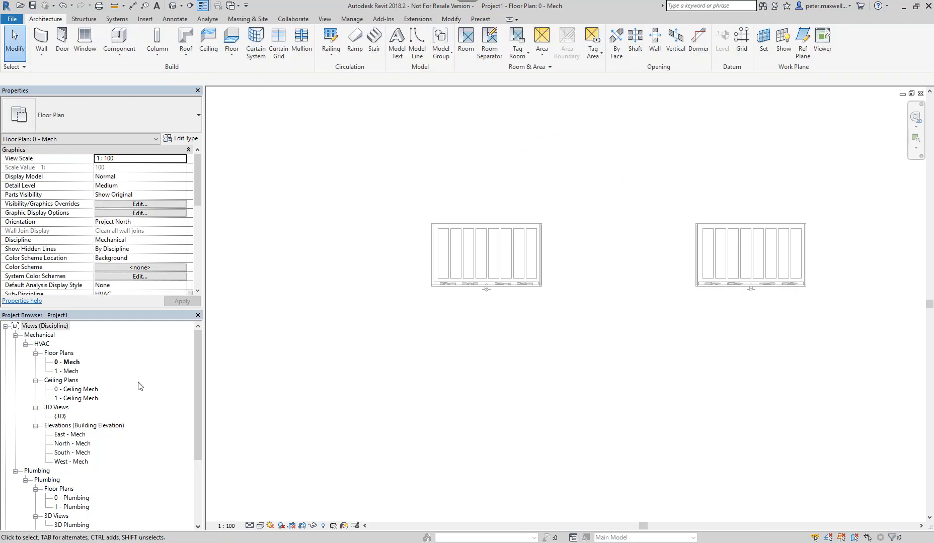
Open the North - Mech elevation and start a duct using the round type Segmented Bend / Equal Tee.
{"action": "double_click", "coordinate": [75, 444]}
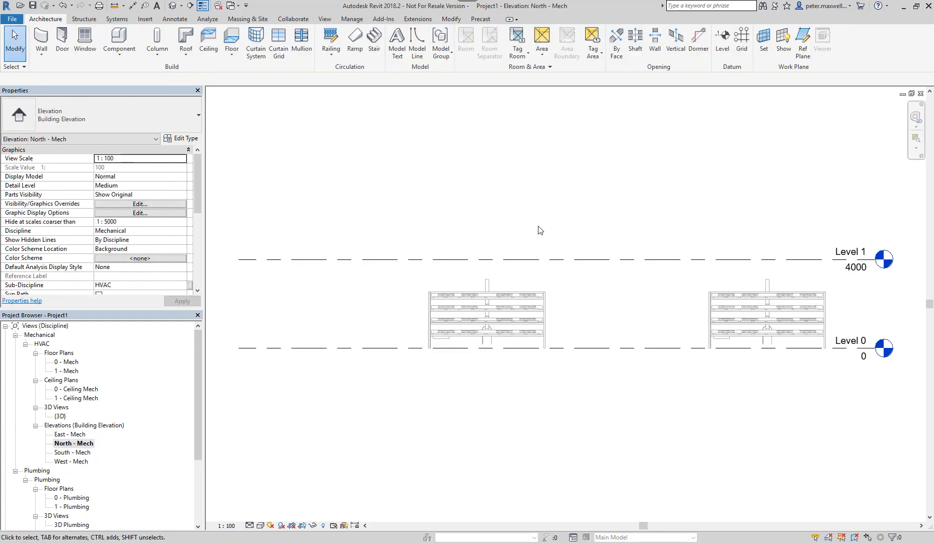
{"action": "left_click", "coordinate": [120, 22]}
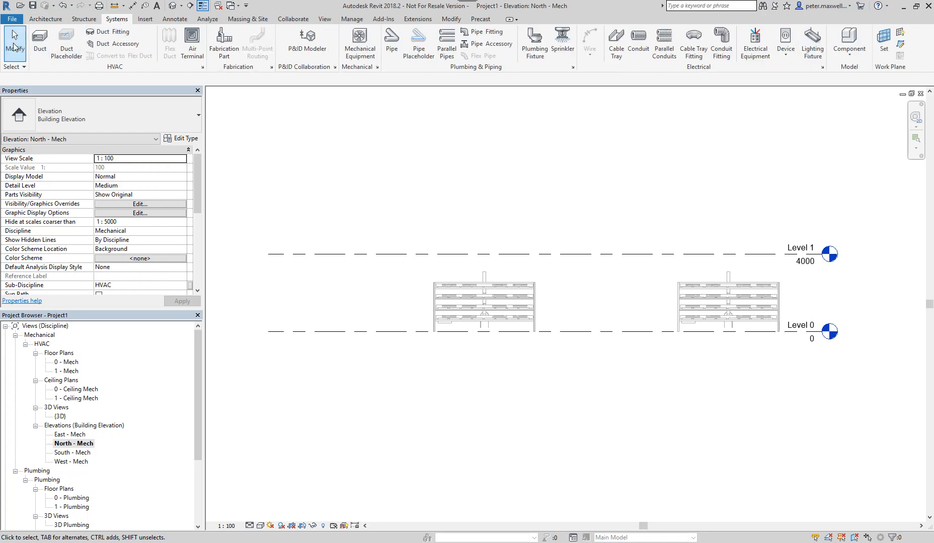
{"action": "left_click", "coordinate": [41, 45]}
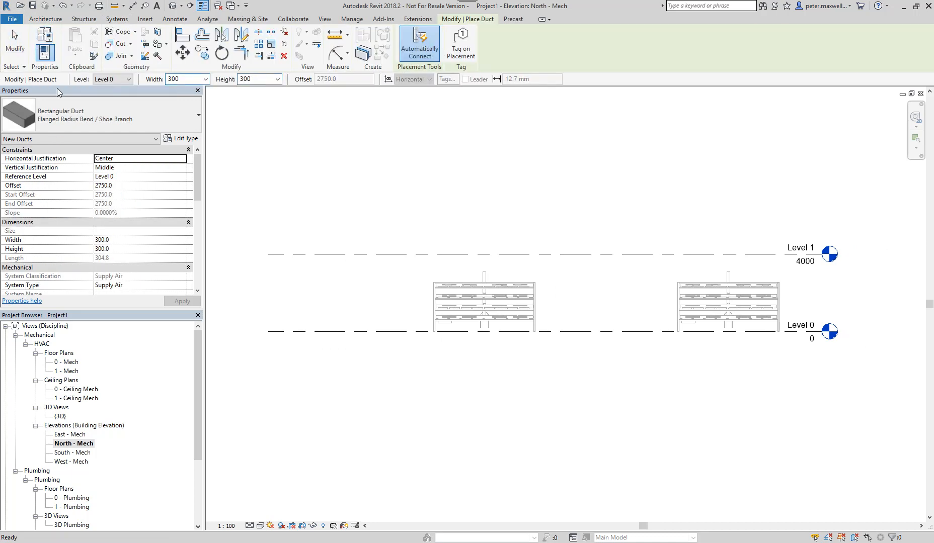
{"action": "left_click", "coordinate": [45, 115]}
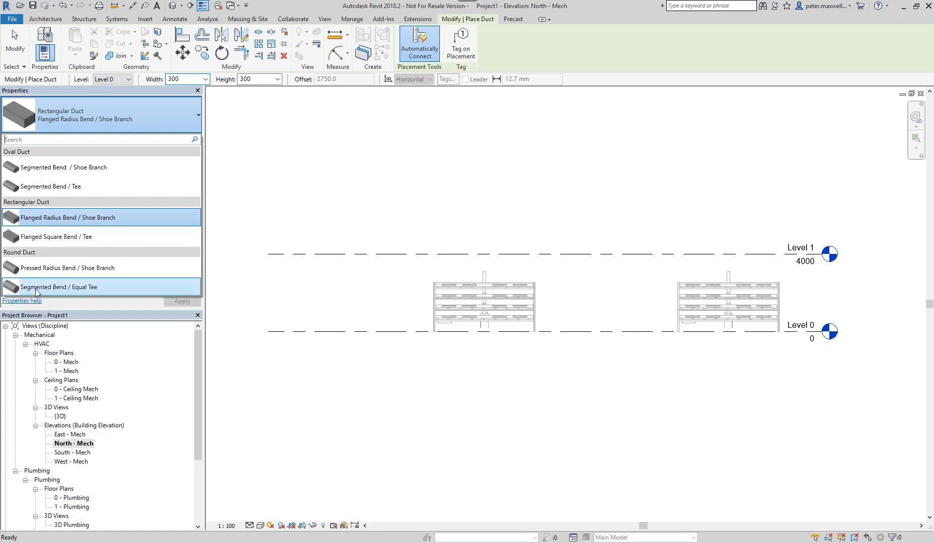
{"action": "left_click", "coordinate": [59, 287]}
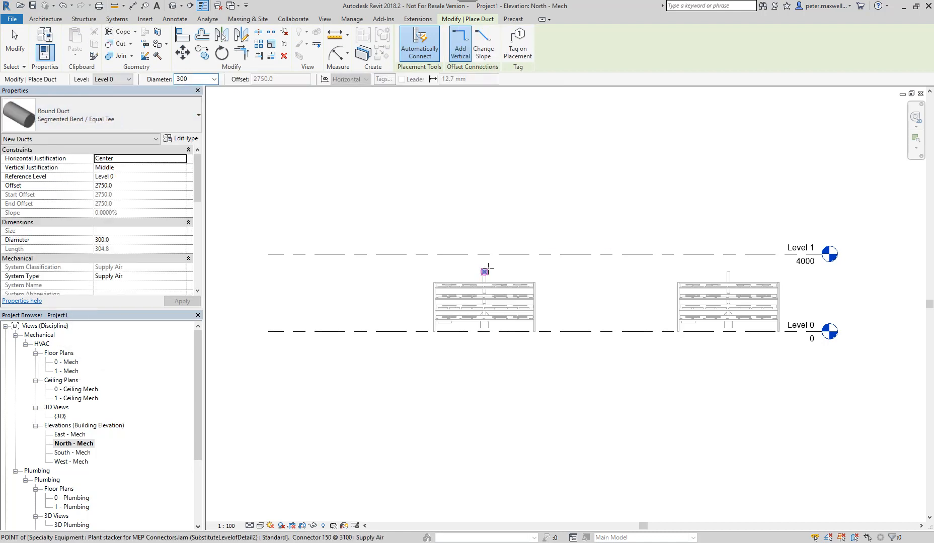
Draw a 300 mm round duct 2500 mm up from the left stacker's supply air connector and horizontally towards the other stacker.
{"action": "scroll", "coordinate": [487, 271], "scroll_direction": "up", "scroll_amount": 3}
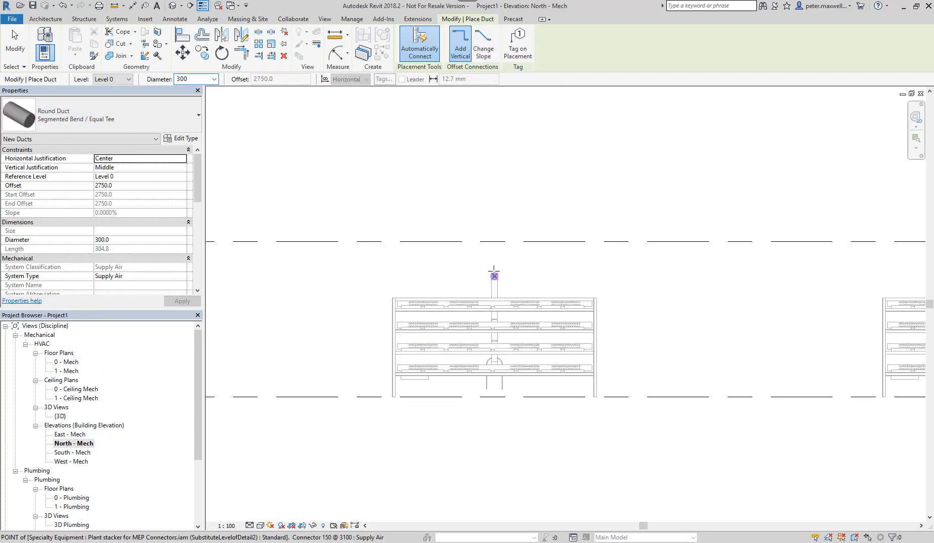
{"action": "left_click", "coordinate": [493, 274]}
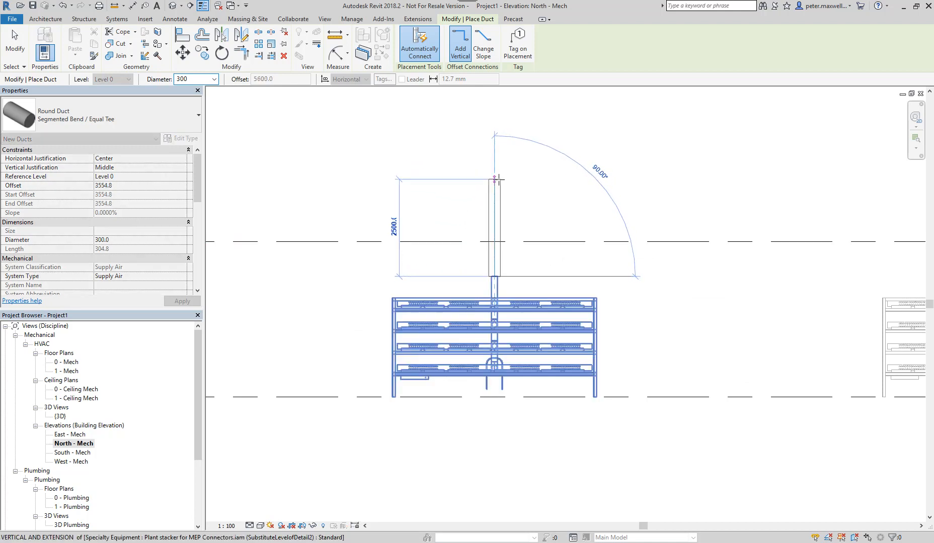
{"action": "left_click", "coordinate": [495, 179]}
{"action": "left_click", "coordinate": [635, 179]}
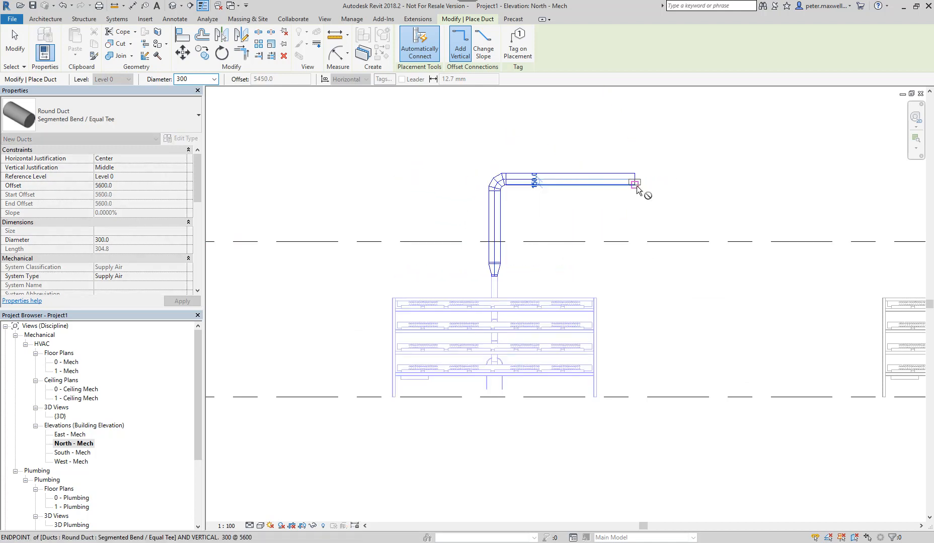
{"action": "scroll", "coordinate": [495, 276], "scroll_direction": "up", "scroll_amount": 2}
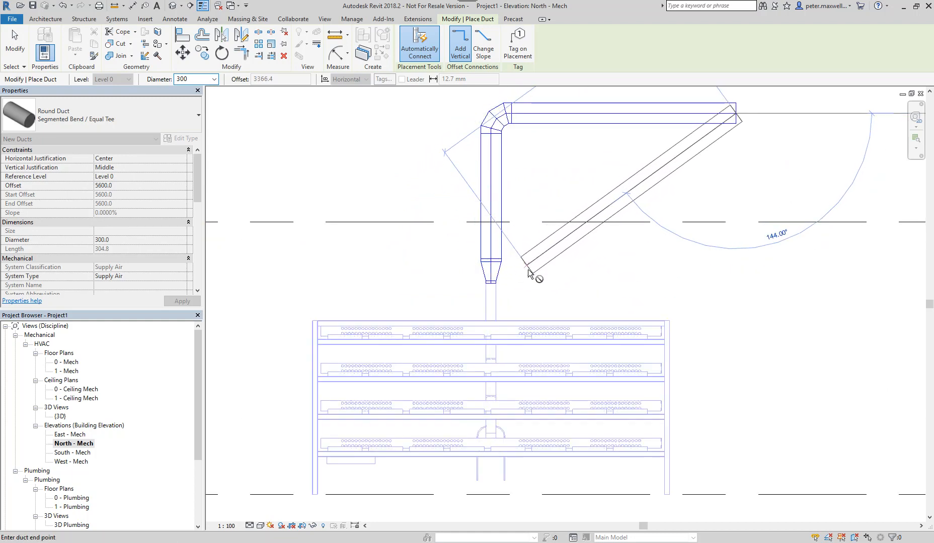
{"action": "scroll", "coordinate": [634, 196], "scroll_direction": "down", "scroll_amount": 3}
{"action": "middle_click_drag", "start_coordinate": [719, 179], "coordinate": [552, 231]}
{"action": "scroll", "coordinate": [595, 205], "scroll_direction": "down", "scroll_amount": 1}
{"action": "scroll", "coordinate": [596, 206], "scroll_direction": "down", "scroll_amount": 2}
{"action": "key", "text": "Escape"}
{"action": "scroll", "coordinate": [308, 256], "scroll_direction": "up", "scroll_amount": 3}
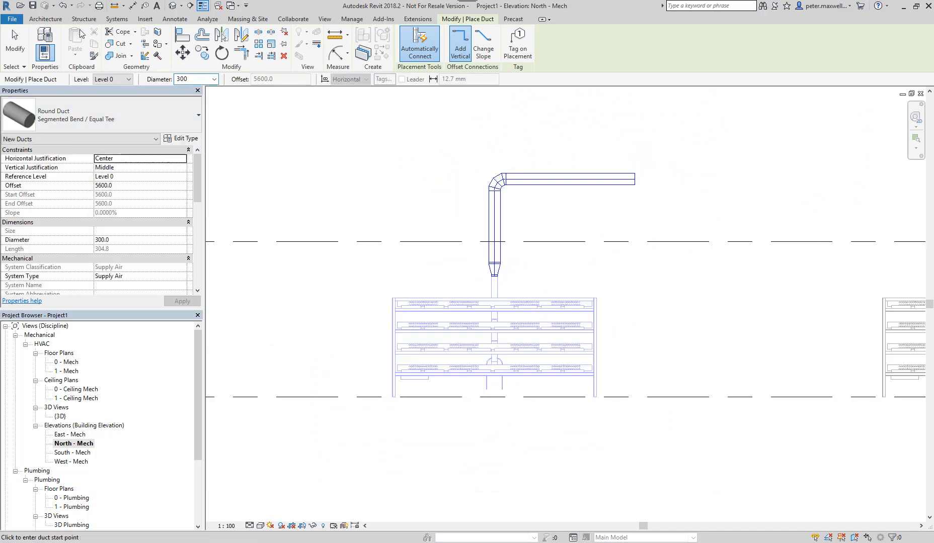
Place a Round Pressed Equal Tee - Slip Joint duct fitting just beyond the horizontal duct's open end, in line with it.
{"action": "left_click", "coordinate": [115, 20]}
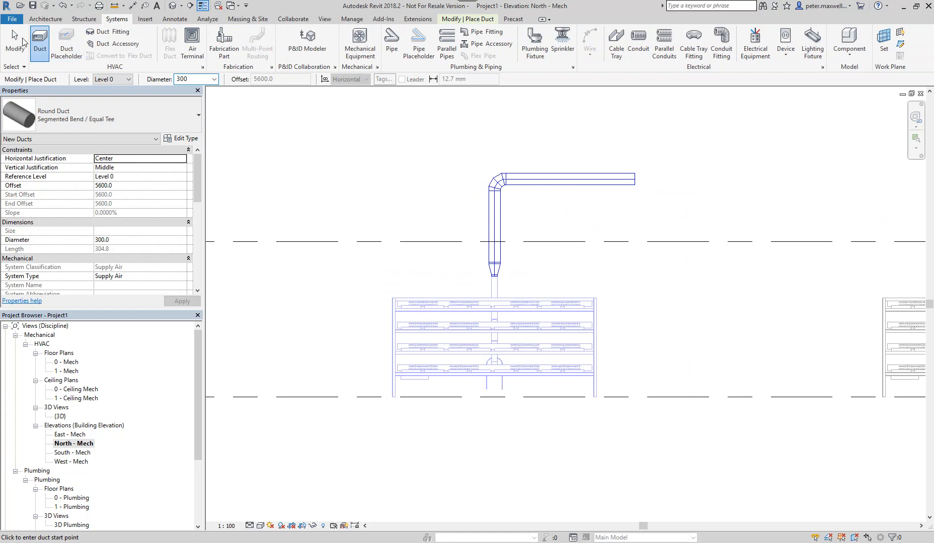
{"action": "left_click", "coordinate": [106, 33]}
{"action": "left_click", "coordinate": [61, 113]}
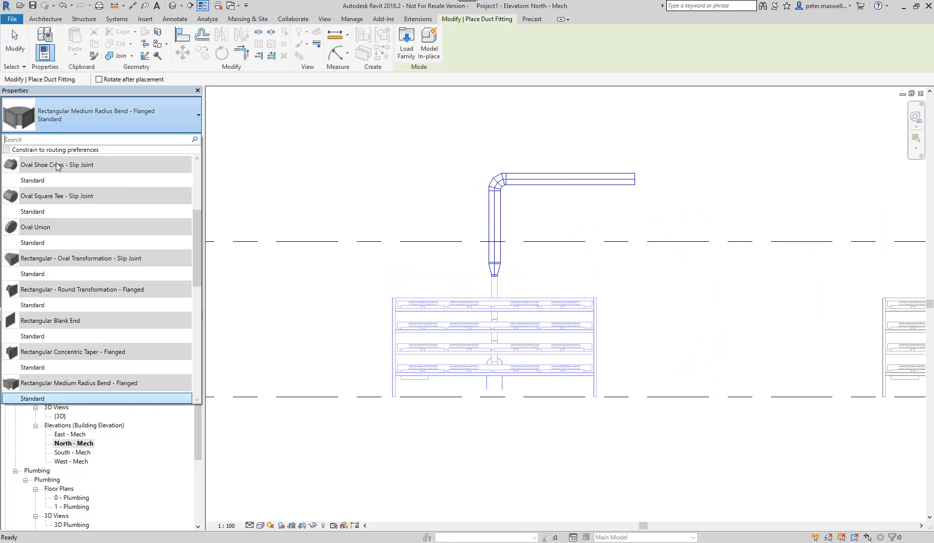
{"action": "scroll", "coordinate": [98, 256], "scroll_direction": "down", "scroll_amount": 6}
{"action": "scroll", "coordinate": [98, 257], "scroll_direction": "down", "scroll_amount": 1}
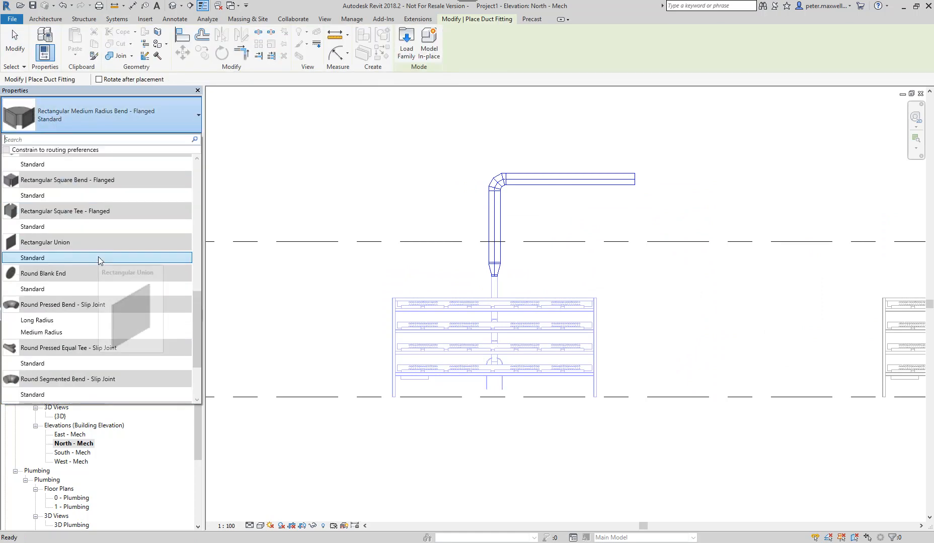
{"action": "left_click", "coordinate": [40, 364]}
{"action": "key", "text": "Escape"}
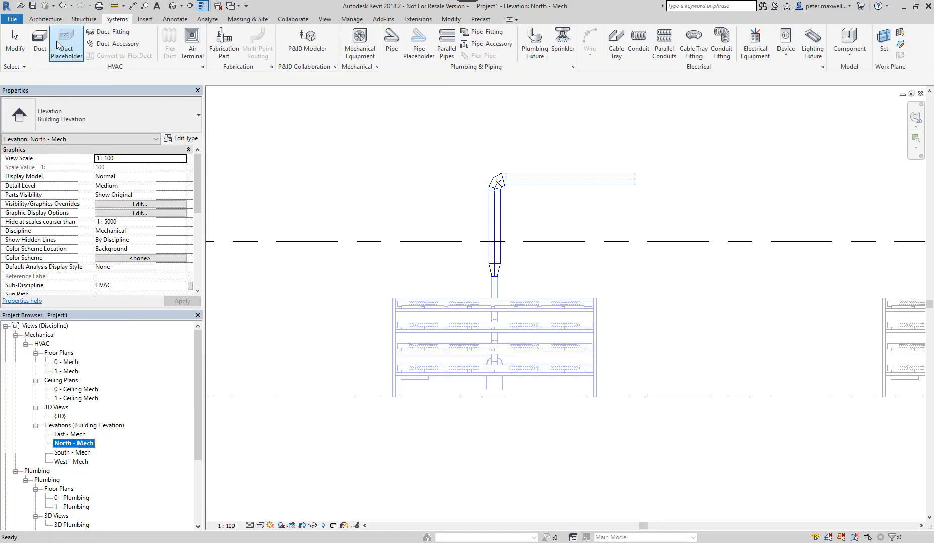
{"action": "left_click", "coordinate": [107, 32]}
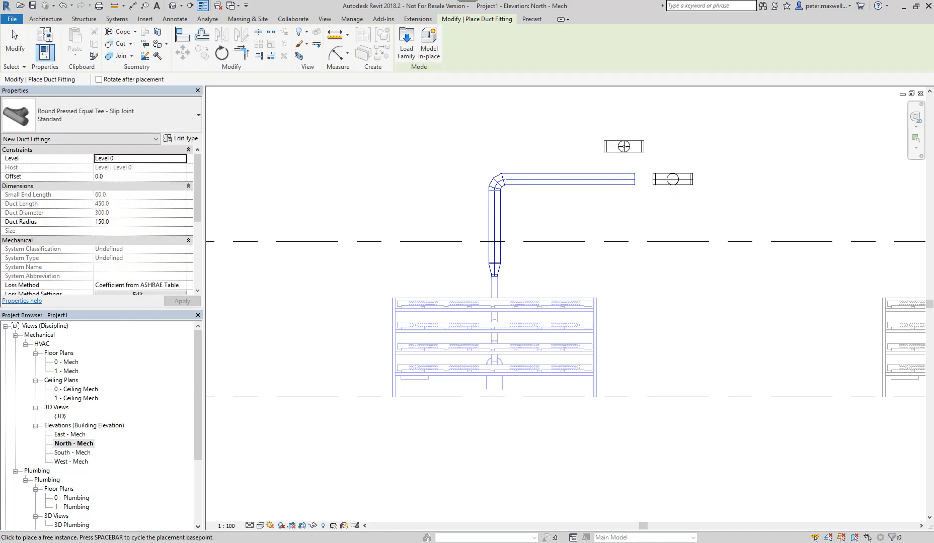
{"action": "key", "text": "Escape"}
Extend the horizontal duct's open end to connect with the near side of the tee fitting.
{"action": "left_click", "coordinate": [635, 181]}
{"action": "left_click_drag", "start_coordinate": [635, 179], "coordinate": [662, 151]}
{"action": "scroll", "coordinate": [693, 145], "scroll_direction": "down", "scroll_amount": 2}
{"action": "middle_click_drag", "start_coordinate": [720, 156], "coordinate": [607, 160]}
{"action": "left_click", "coordinate": [669, 174]}
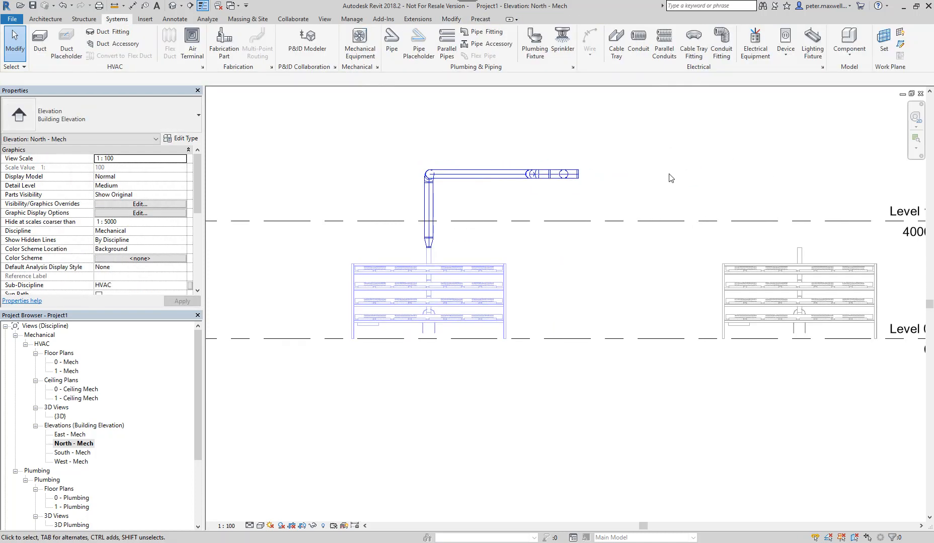
Draw a 300 mm round duct from the right stacker's top connector up to 5600 mm offset and across to the tee's free side.
{"action": "left_click", "coordinate": [39, 43]}
{"action": "left_click", "coordinate": [799, 240]}
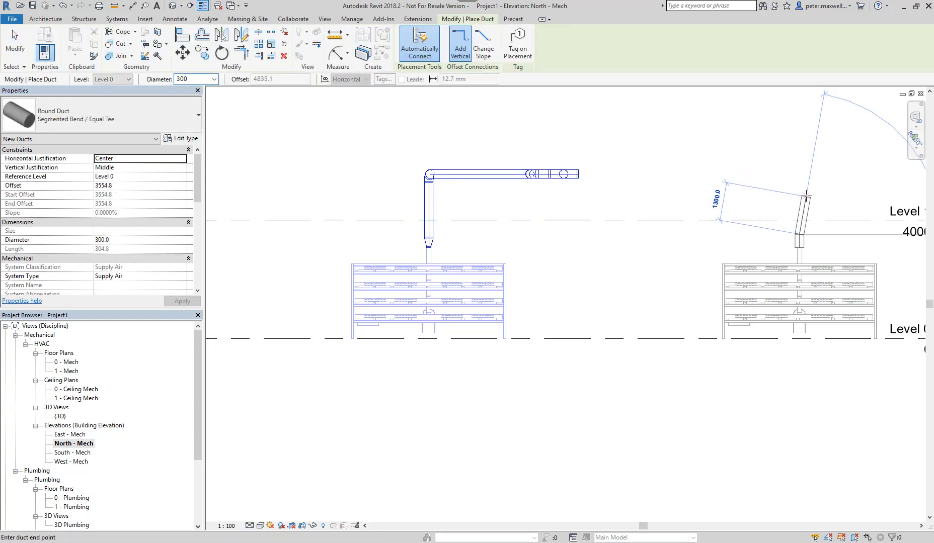
{"action": "left_click", "coordinate": [803, 174]}
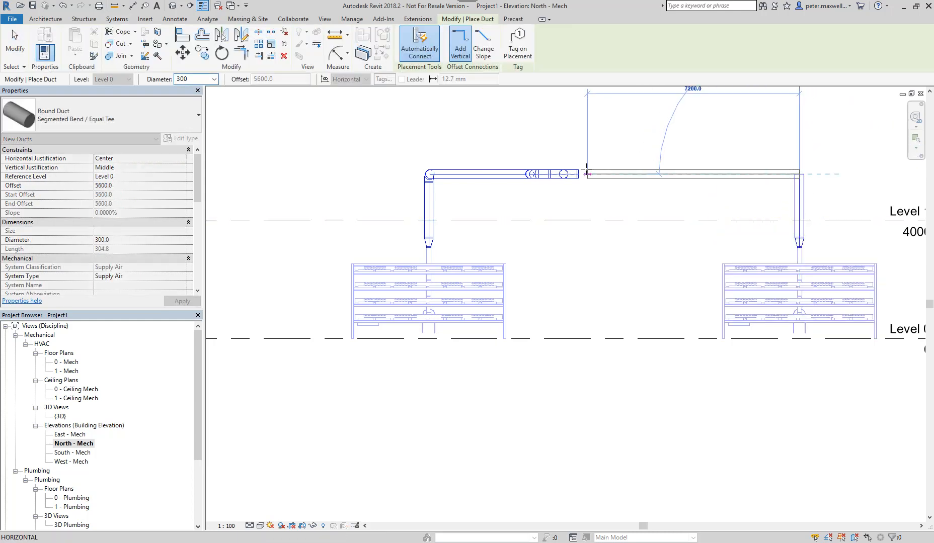
{"action": "left_click", "coordinate": [697, 134]}
{"action": "key", "text": "Escape"}
{"action": "key", "text": "Escape"}
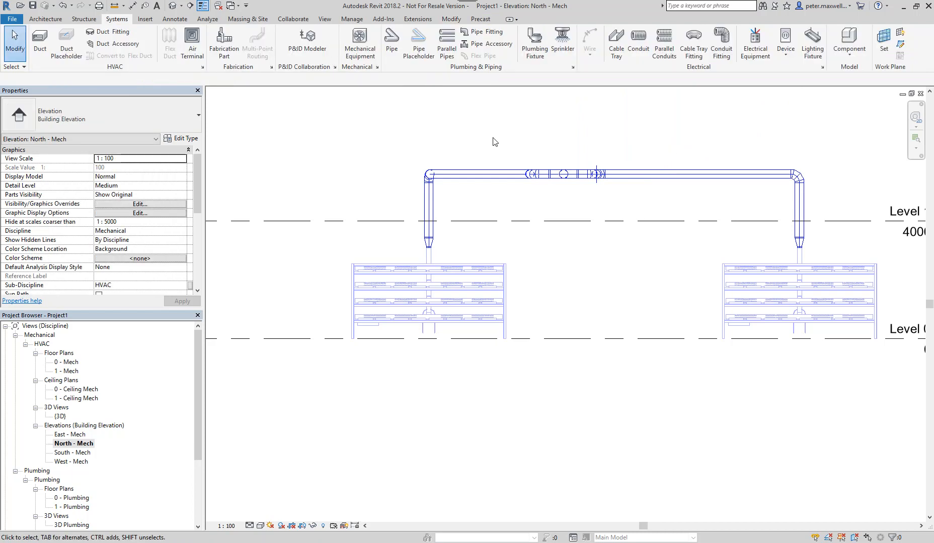
In the 3D view seen from above, move the tee fitting with its connected ducts in to just behind the two stackers.
{"action": "left_click", "coordinate": [174, 6]}
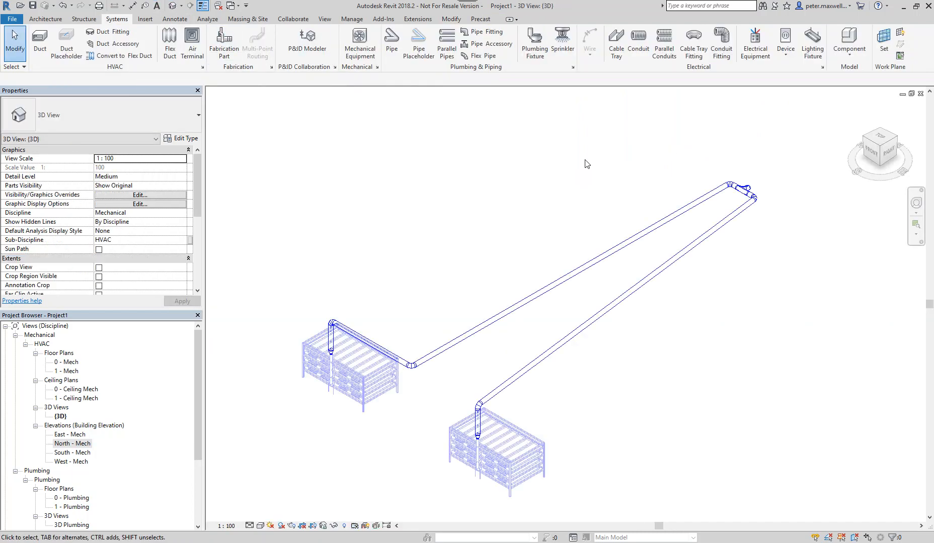
{"action": "left_click", "coordinate": [879, 138]}
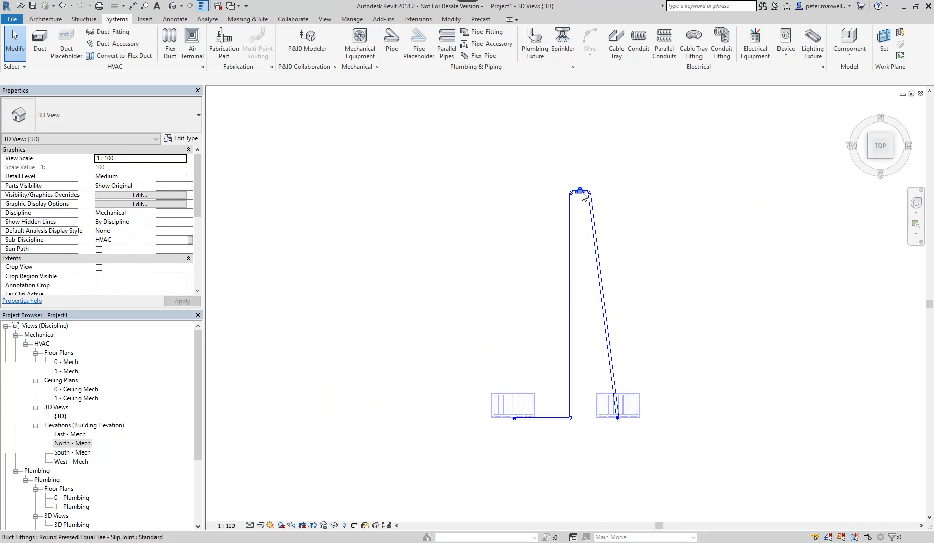
{"action": "left_click", "coordinate": [583, 278]}
{"action": "left_click_drag", "start_coordinate": [585, 335], "coordinate": [585, 371]}
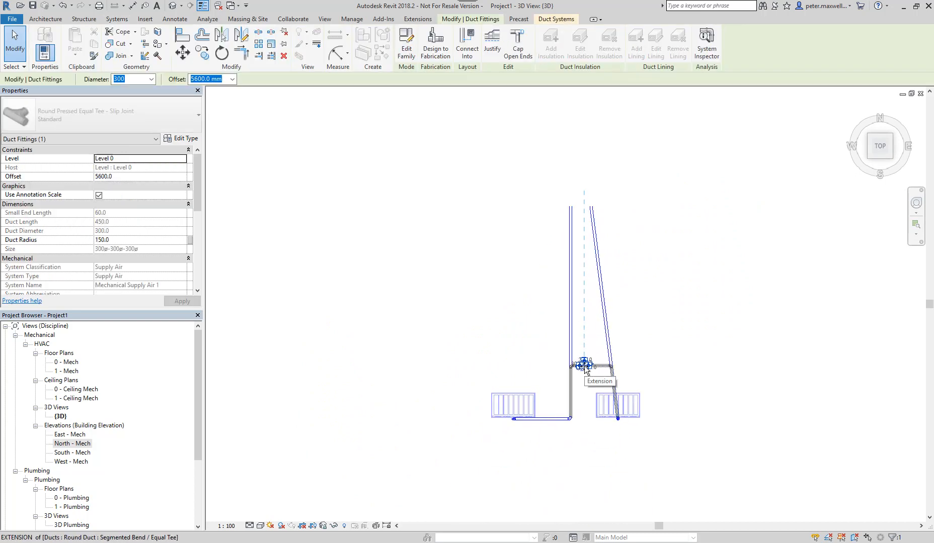
{"action": "left_click", "coordinate": [682, 334]}
In the North - Mech elevation, draw a stepped 159 mm pipe from the left stacker's Fire Protection Wet connector, running at -600 mm and then -1600 mm offset.
{"action": "scroll", "coordinate": [626, 384], "scroll_direction": "up", "scroll_amount": 2}
{"action": "middle_click_drag", "start_coordinate": [688, 326], "coordinate": [710, 268]}
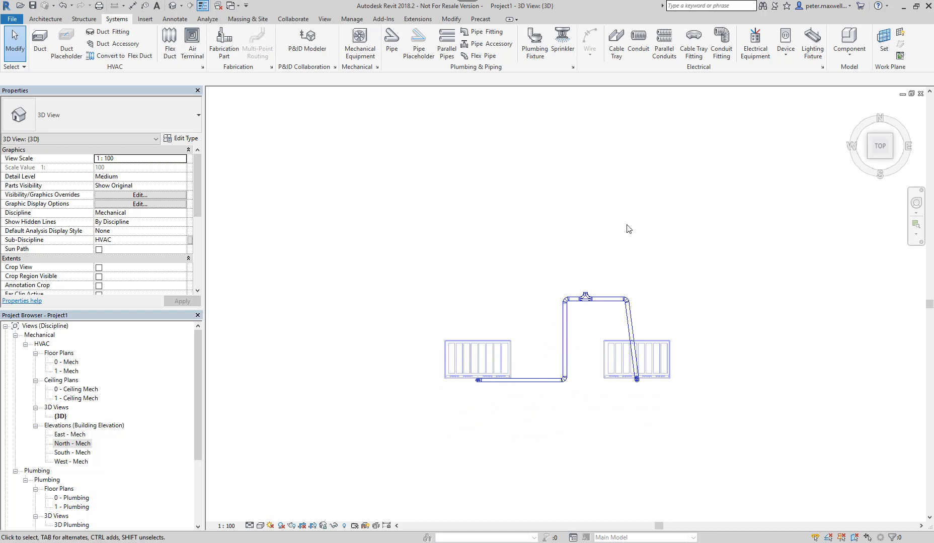
{"action": "scroll", "coordinate": [654, 354], "scroll_direction": "up", "scroll_amount": 2}
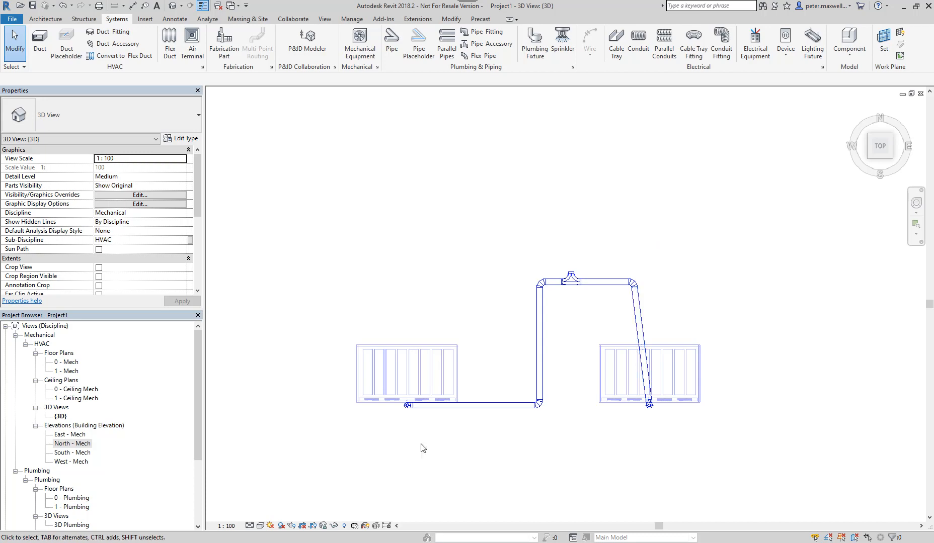
{"action": "middle_click_drag", "start_coordinate": [665, 326], "coordinate": [664, 56], "text": "shift"}
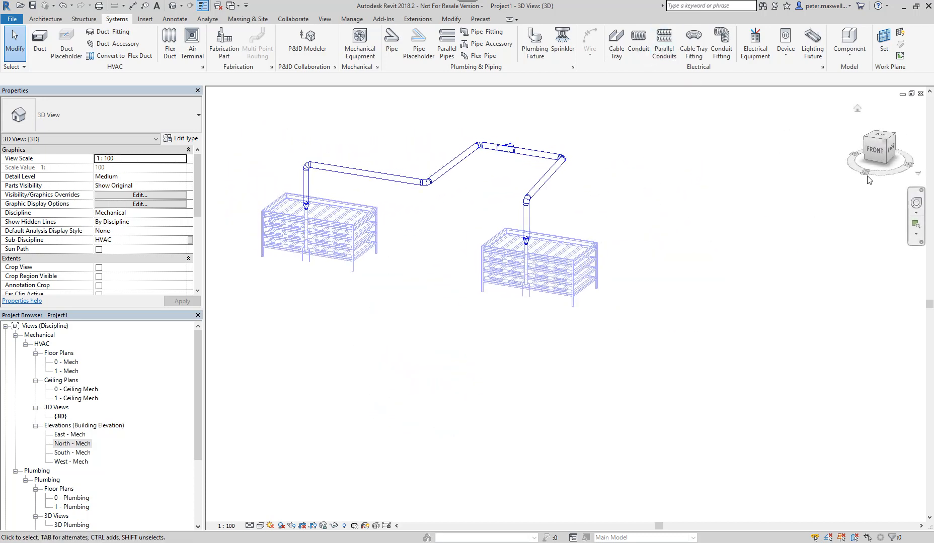
{"action": "left_click", "coordinate": [876, 151]}
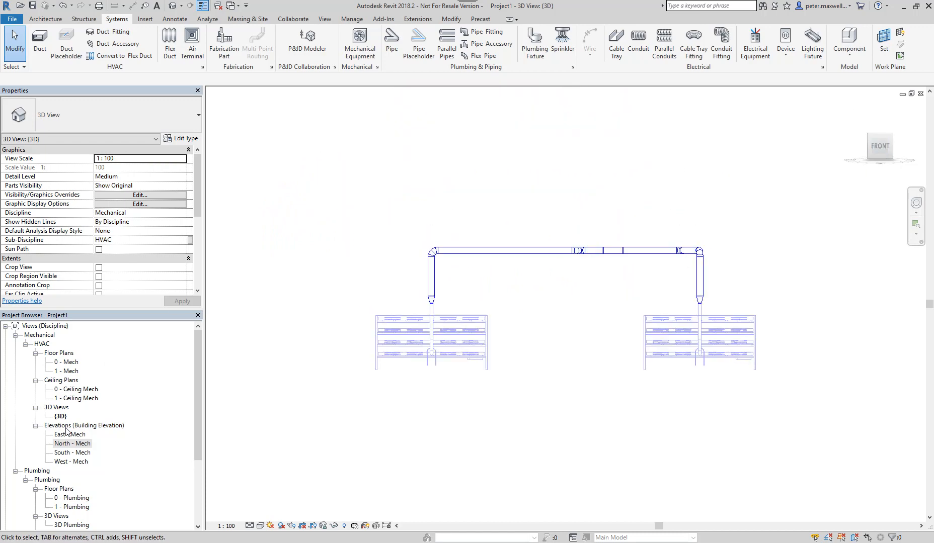
{"action": "double_click", "coordinate": [71, 444]}
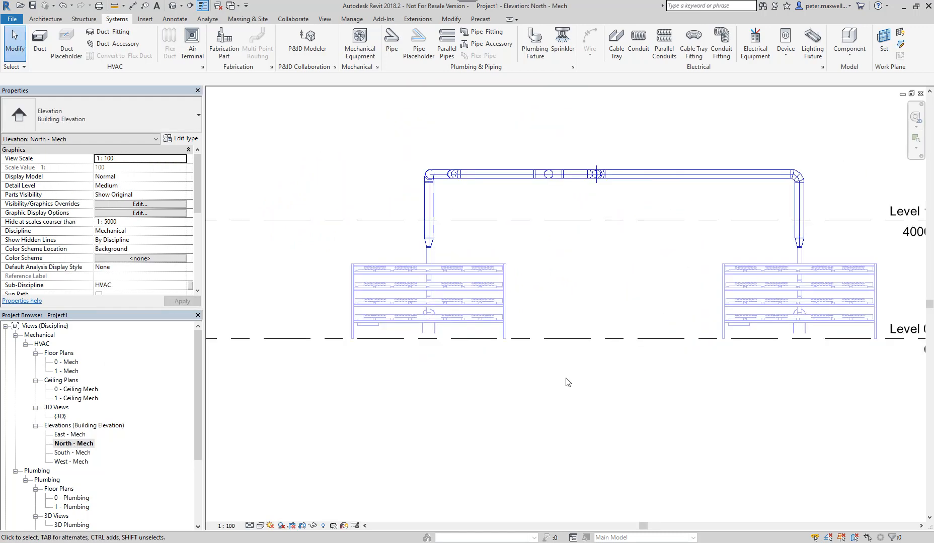
{"action": "left_click", "coordinate": [392, 41]}
{"action": "scroll", "coordinate": [377, 339], "scroll_direction": "up", "scroll_amount": 2}
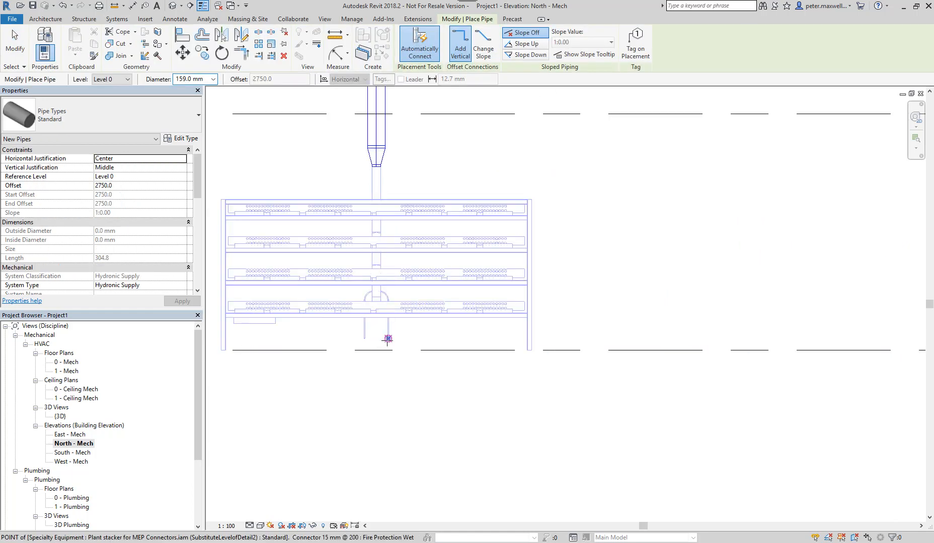
{"action": "left_click", "coordinate": [377, 370]}
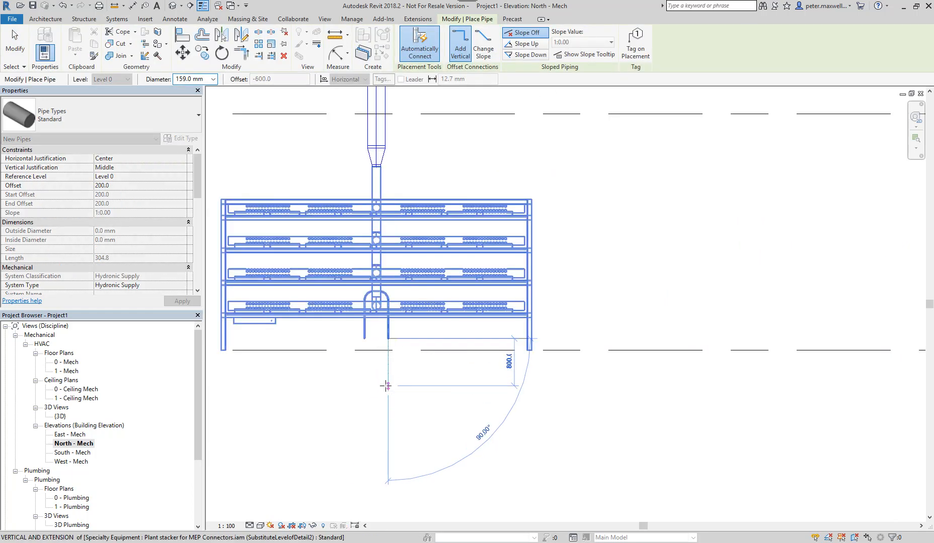
{"action": "left_click", "coordinate": [387, 386]}
{"action": "left_click", "coordinate": [601, 386]}
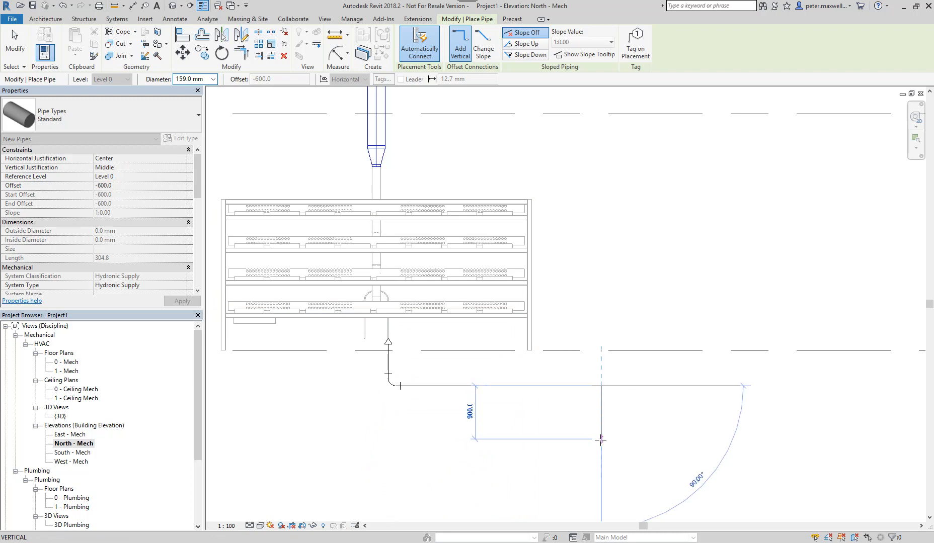
{"action": "left_click", "coordinate": [601, 445]}
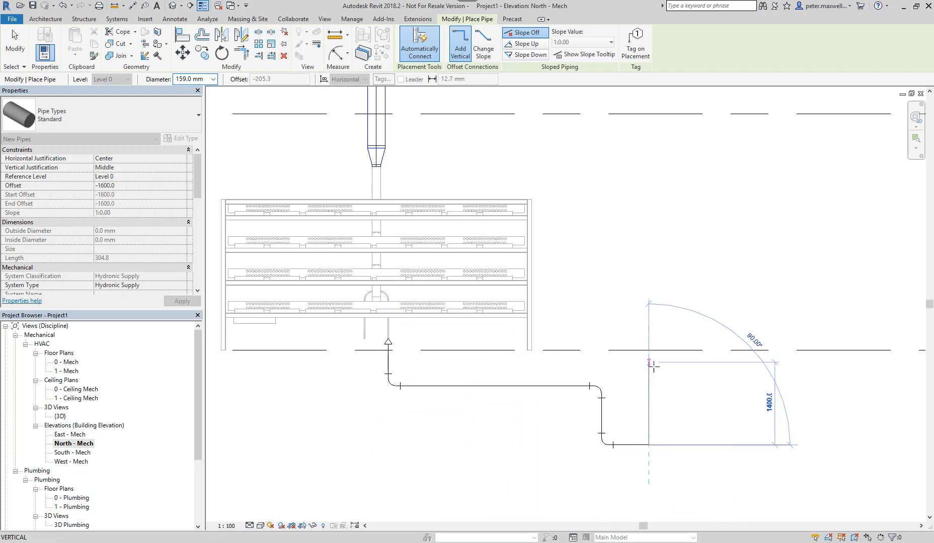
{"action": "key", "text": "Escape"}
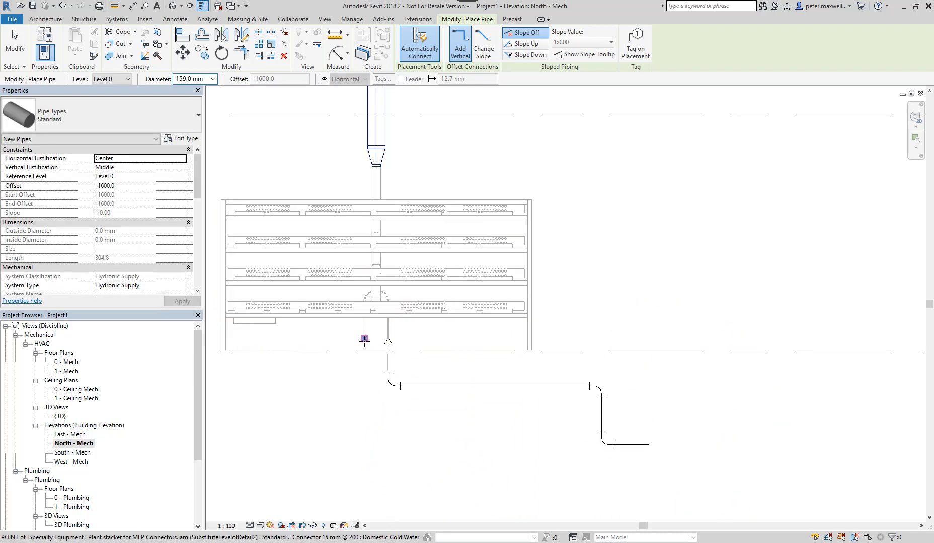
Draw a parallel stepped 159 mm pipe from the same stacker's Domestic Cold Water connector, running at -1200 mm and then -2200 mm offset.
{"action": "left_click", "coordinate": [364, 347]}
{"action": "left_click", "coordinate": [365, 422]}
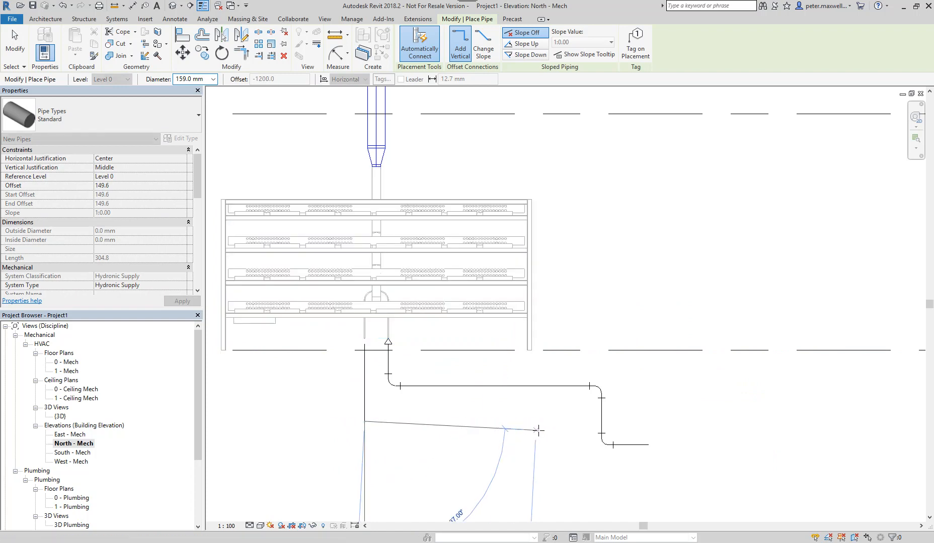
{"action": "left_click", "coordinate": [560, 421]}
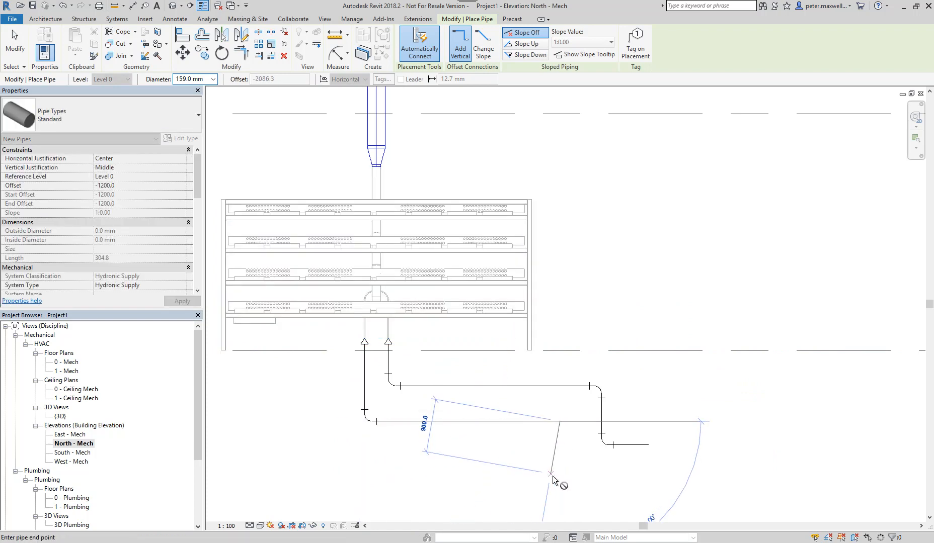
{"action": "left_click", "coordinate": [558, 481]}
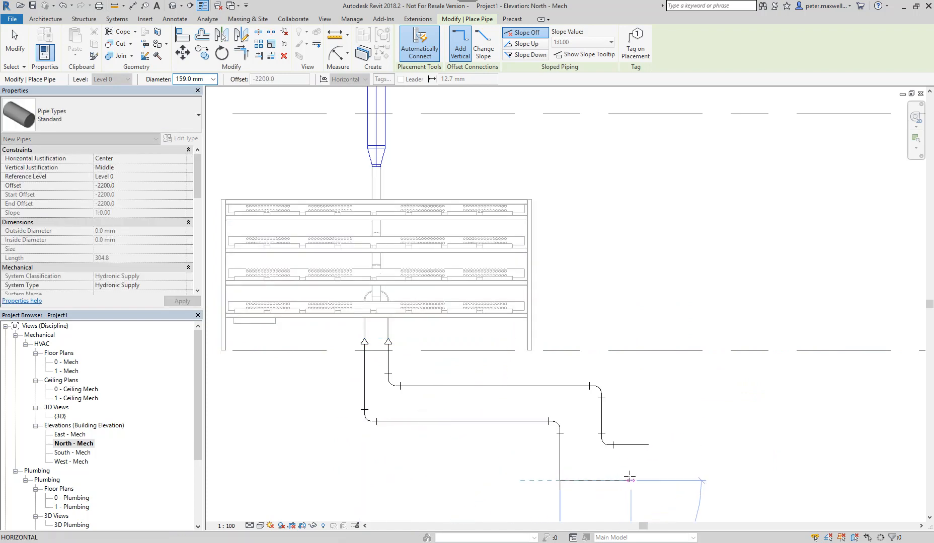
{"action": "left_click", "coordinate": [647, 480]}
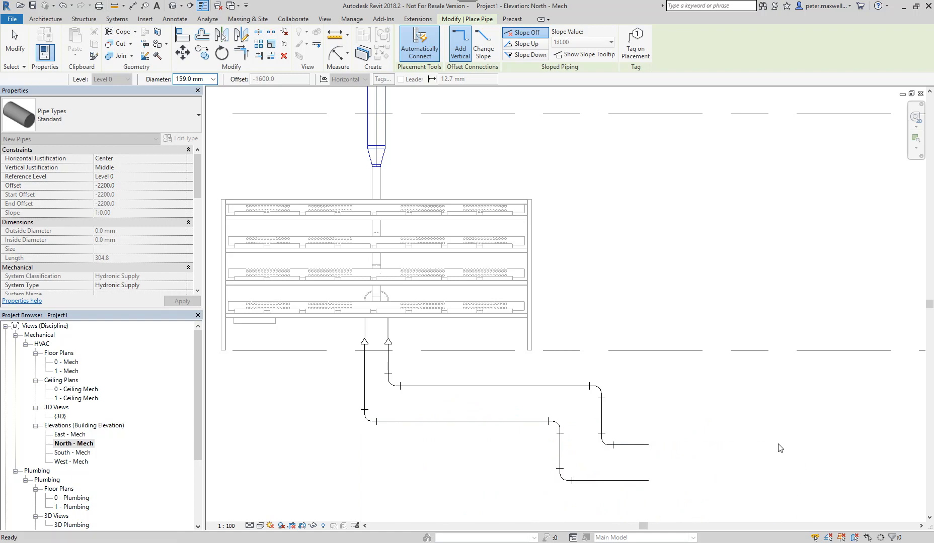
{"action": "key", "text": "Escape"}
{"action": "key", "text": "Escape"}
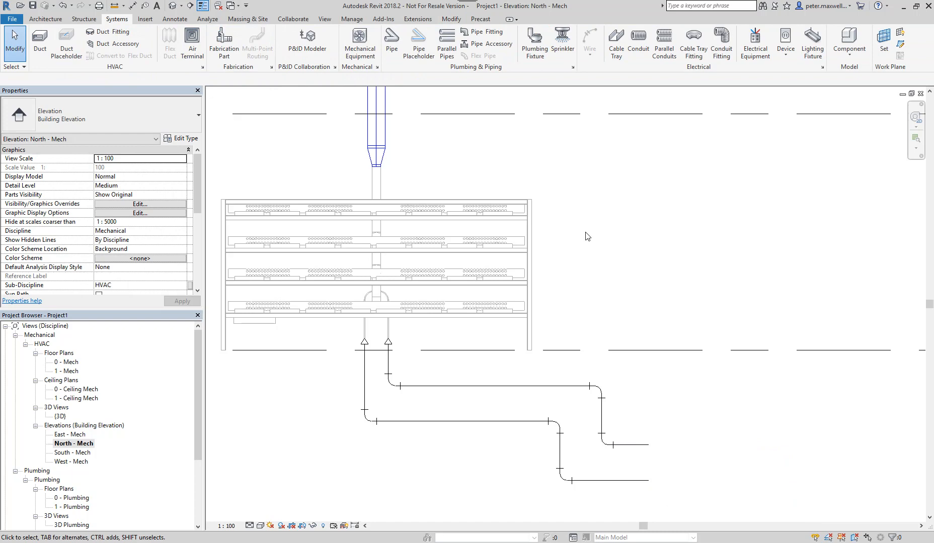
{"action": "scroll", "coordinate": [589, 234], "scroll_direction": "down", "scroll_amount": 1}
{"action": "middle_click_drag", "start_coordinate": [666, 227], "coordinate": [534, 287]}
{"action": "middle_click_drag", "start_coordinate": [559, 249], "coordinate": [511, 274]}
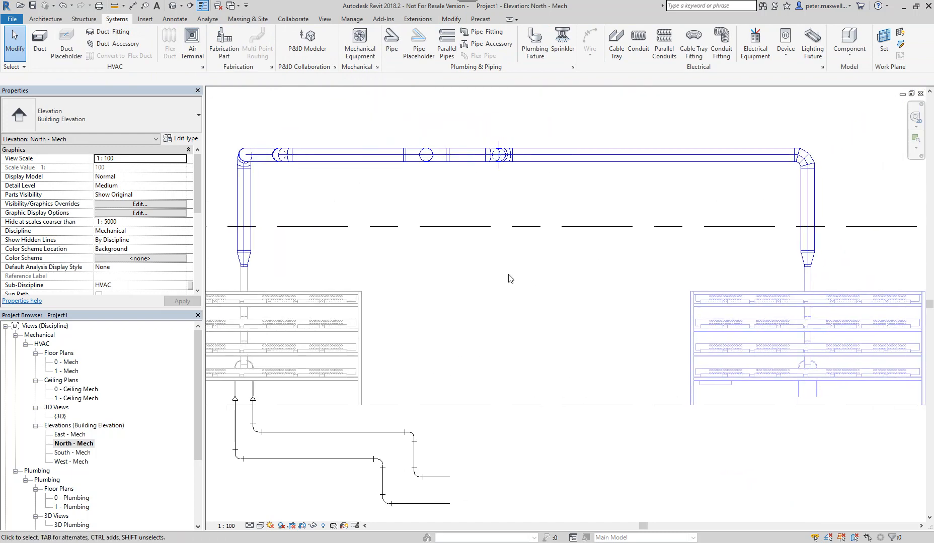